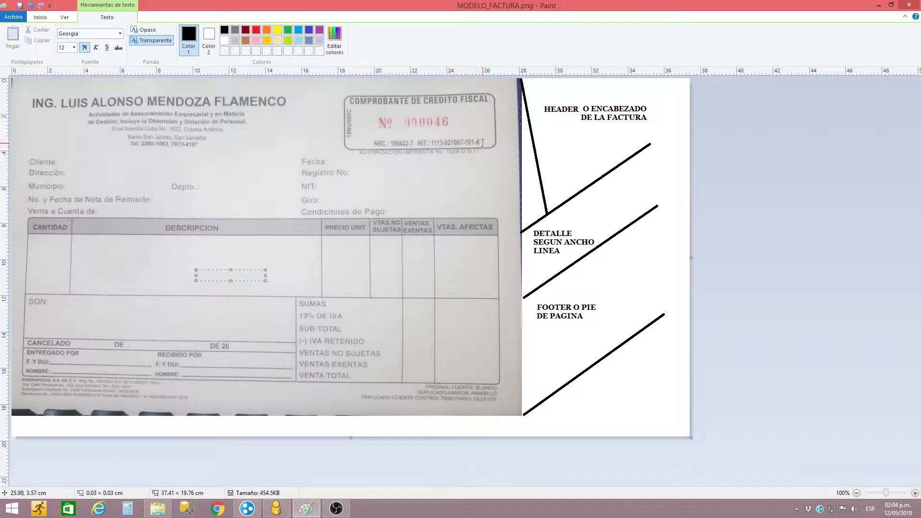
Step: Mark out the header area of the invoice image, from its upper edge down to the table's heading row
click(660, 181)
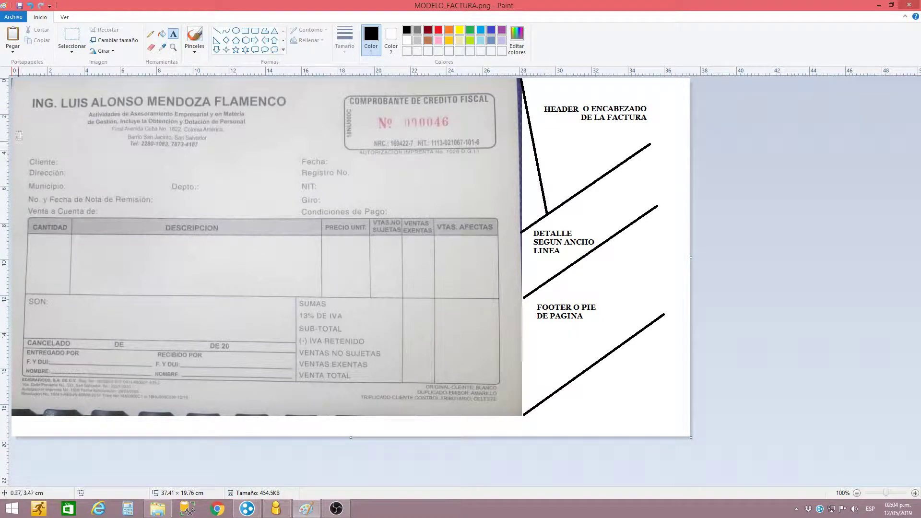
drag(15, 83, 516, 235)
drag(515, 236, 517, 236)
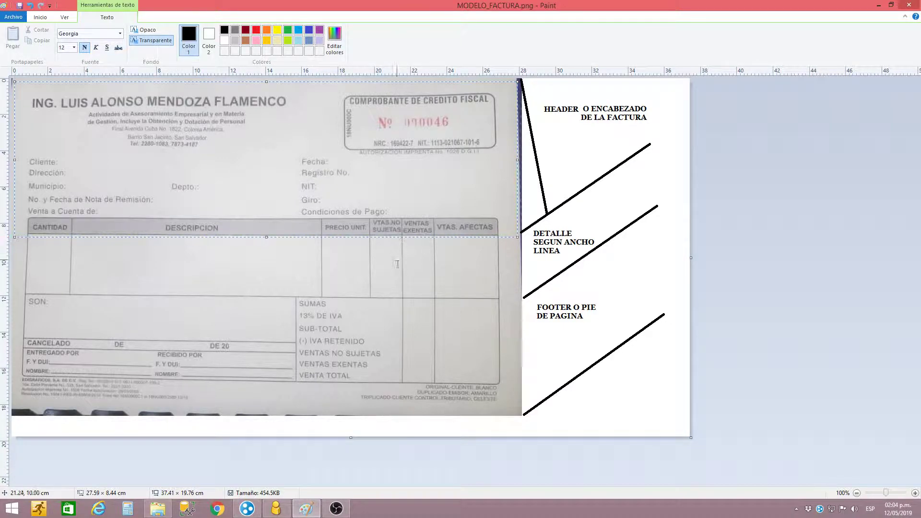
click(510, 260)
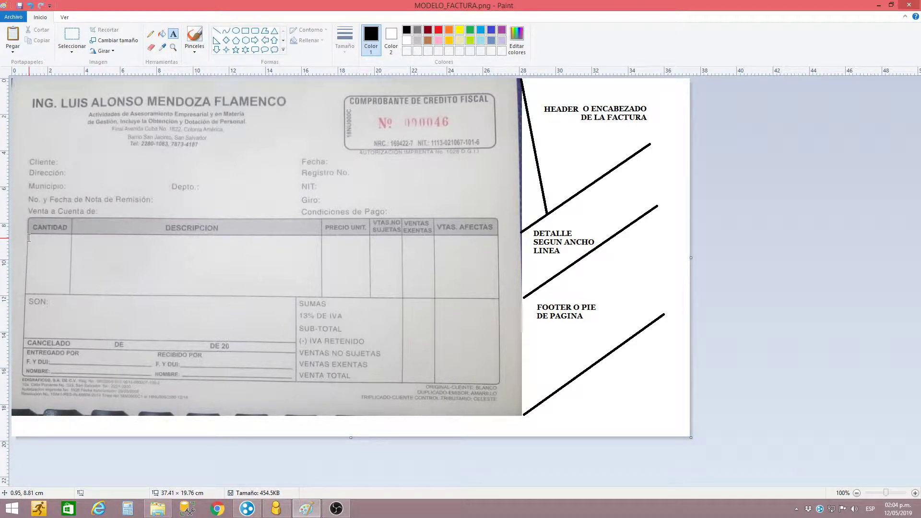
Step: Mark out the detail area of the invoice, starting just below the table's heading row
drag(29, 239, 511, 248)
drag(512, 248, 509, 247)
mouse_move(510, 245)
mouse_down()
mouse_move(501, 275)
mouse_move(503, 247)
mouse_up()
mouse_move(501, 248)
mouse_down()
mouse_move(497, 290)
mouse_move(499, 251)
mouse_up()
click(240, 312)
Step: Mark out the footer area of the invoice, from the SON row down to the page's lower edge
drag(25, 295, 388, 400)
drag(517, 419, 517, 417)
drag(517, 416, 518, 416)
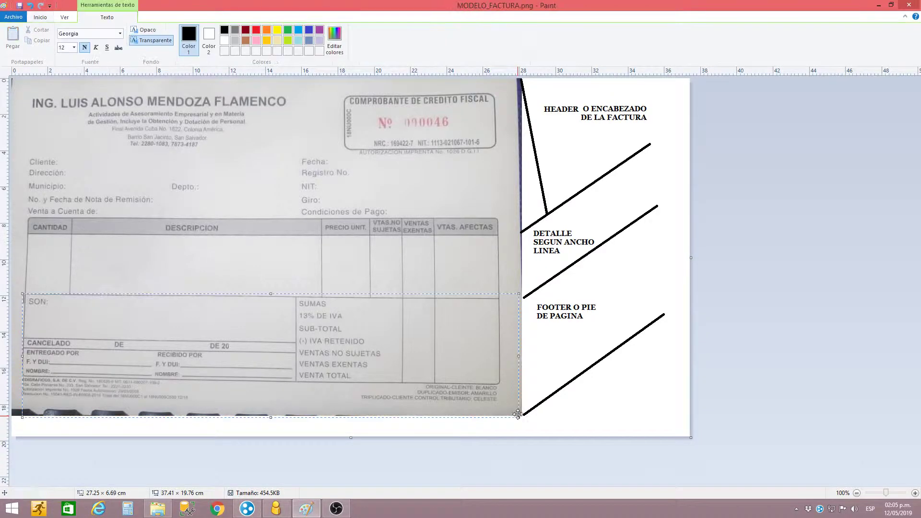
click(562, 133)
click(577, 226)
click(562, 339)
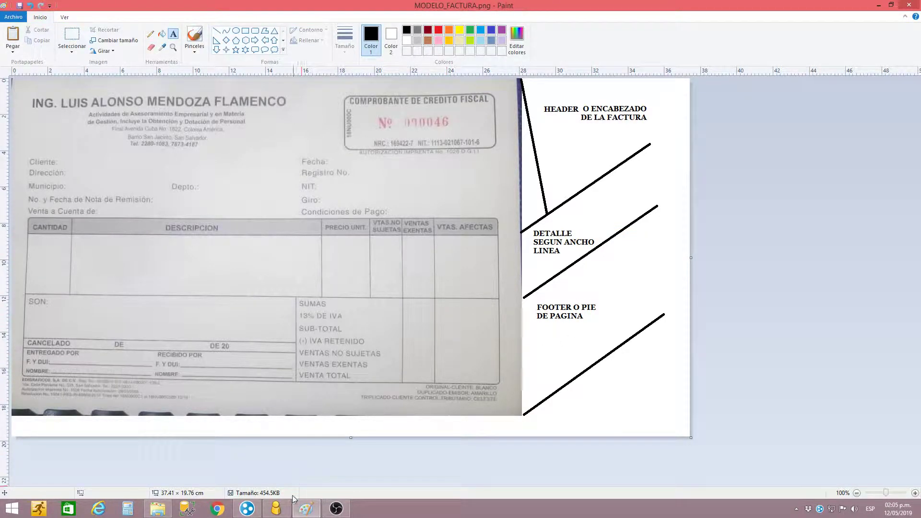
Step: Switch to the Anysoftware billing system and open the object configuration for printed documents
click(278, 511)
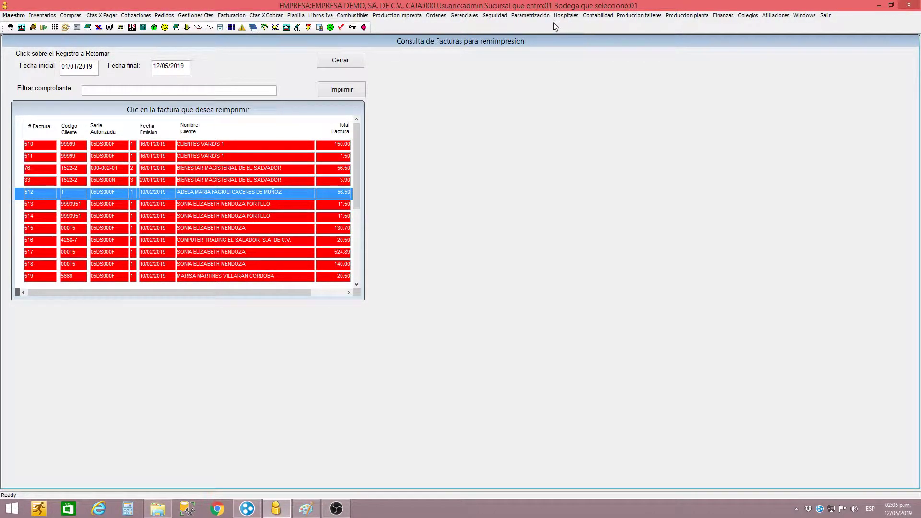
click(525, 19)
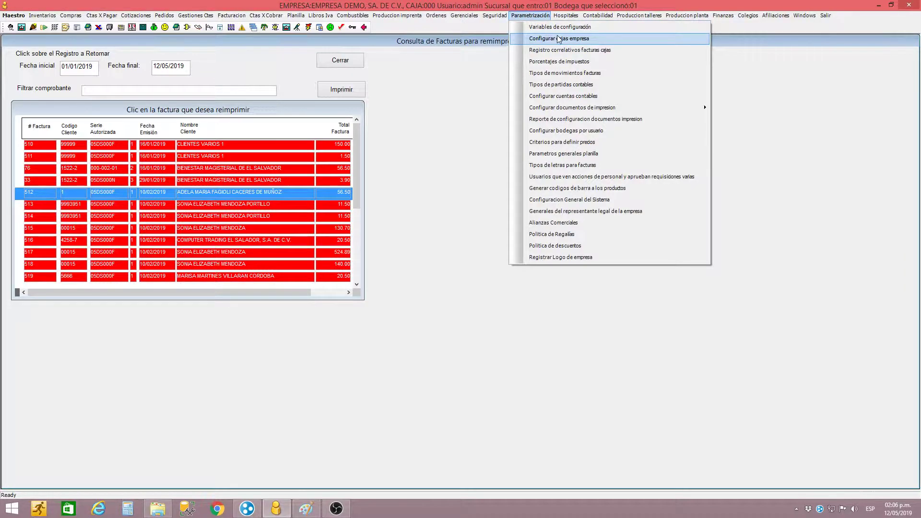
mouse_move(577, 110)
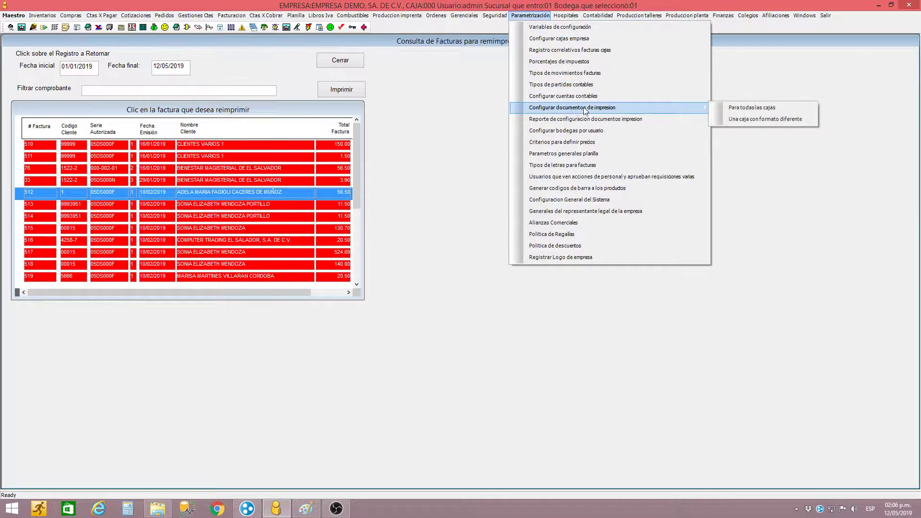
click(746, 114)
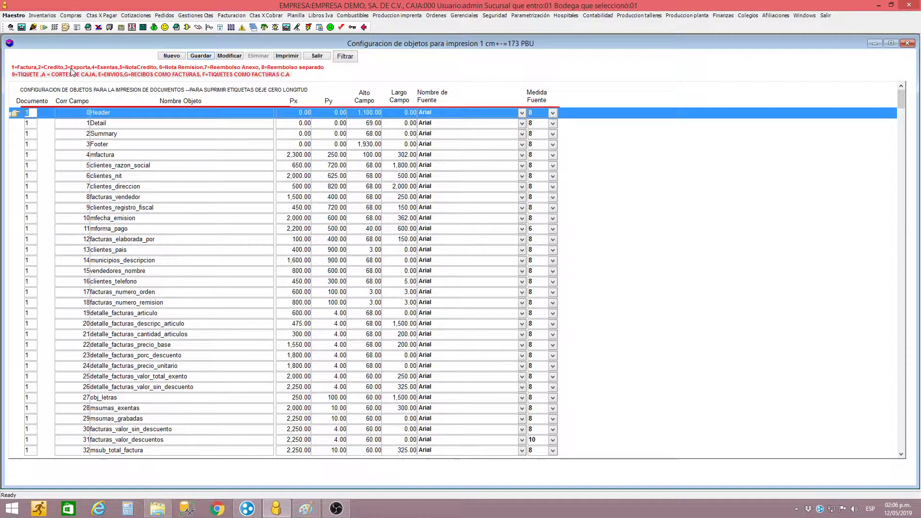
Step: Look through the print objects of document type 1 and select the Header row's height value
click(68, 135)
scroll(70, 236, down, 3)
scroll(70, 236, down, 20)
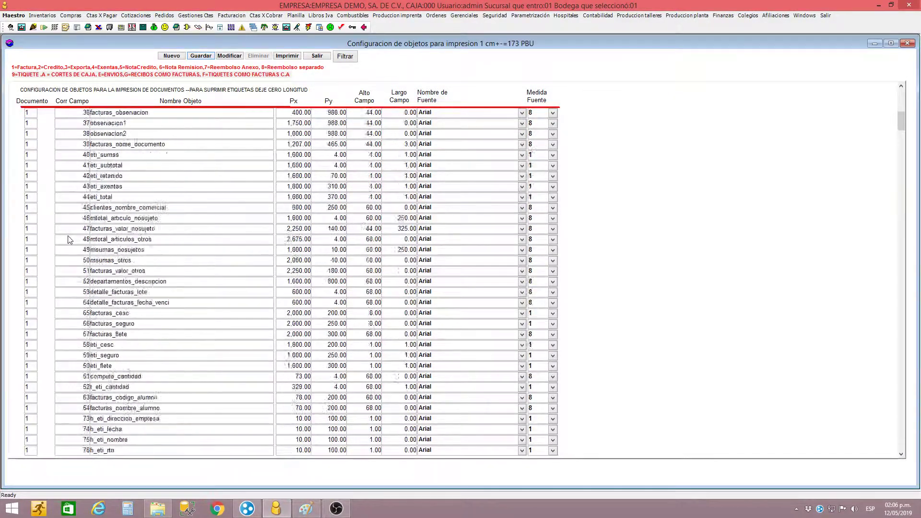
scroll(75, 239, up, 20)
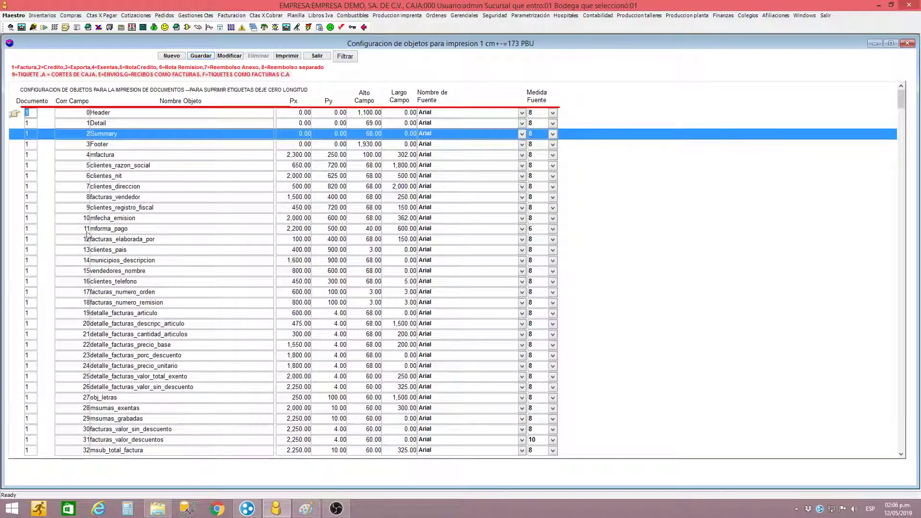
click(85, 115)
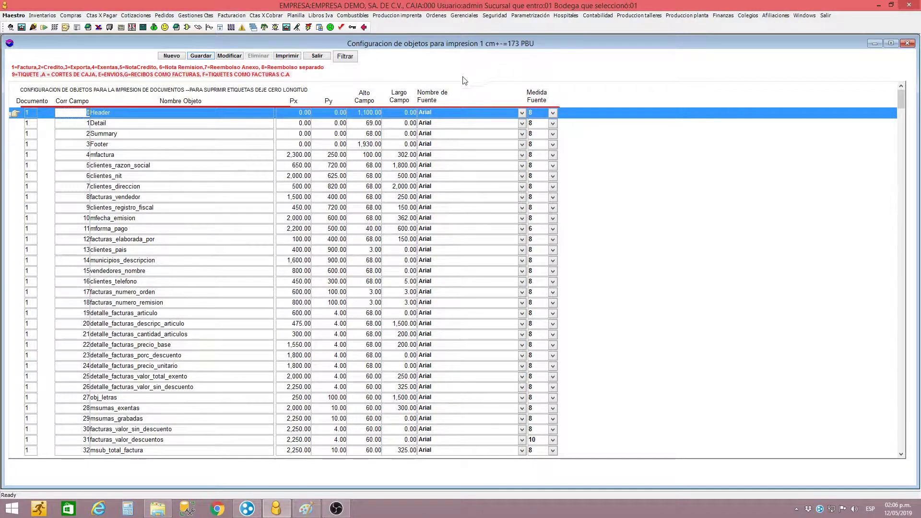
click(373, 115)
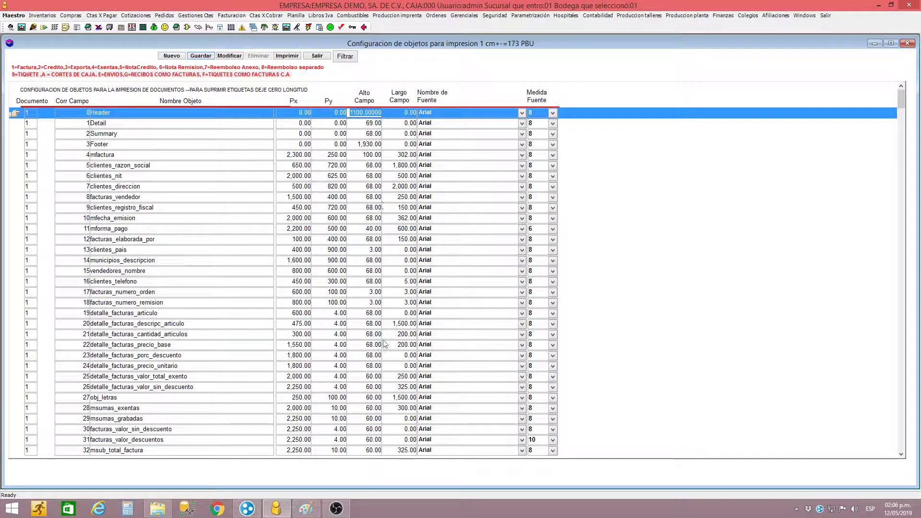
Step: Open the calculator, evaluate with the conversion factor 173 units per centimetre, and close the calculator
click(128, 509)
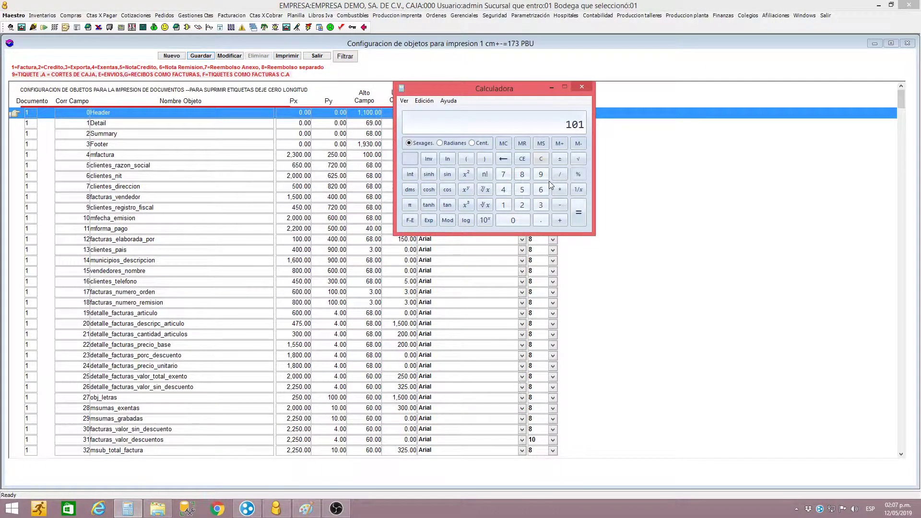
key(BackSpace)
key(BackSpace)
text(73)
click(579, 212)
click(582, 87)
Step: Go through the height values of the Detail, Summary and Footer rows
click(367, 124)
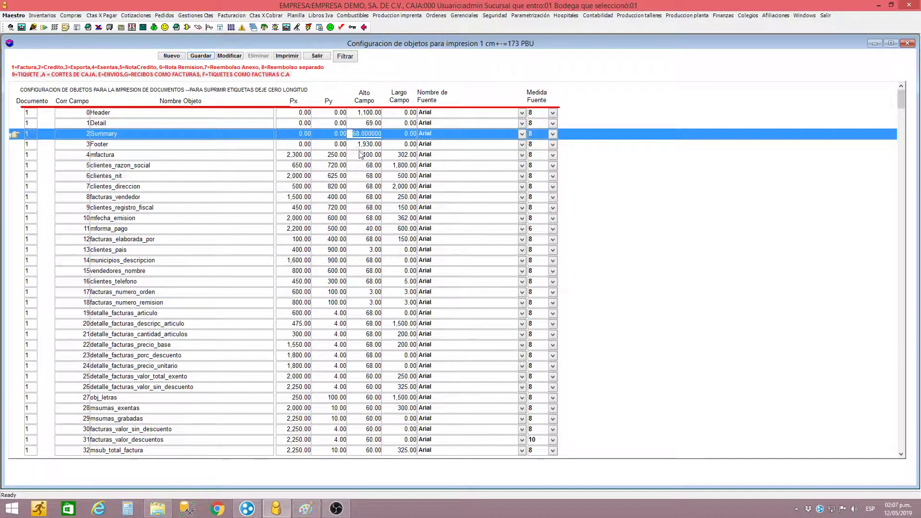
key(Down)
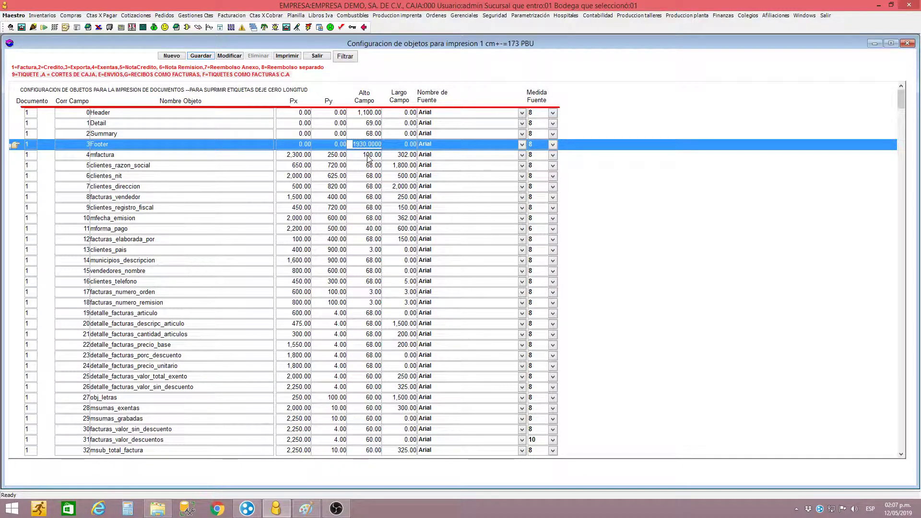
Step: Switch to Paint and mark out the invoice area from the table's heading row to the page's lower edge
click(306, 508)
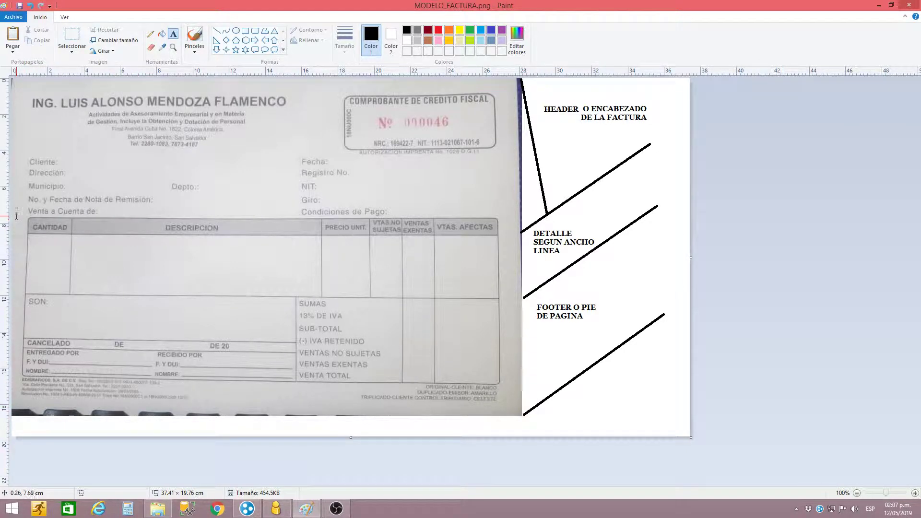
drag(15, 221, 523, 417)
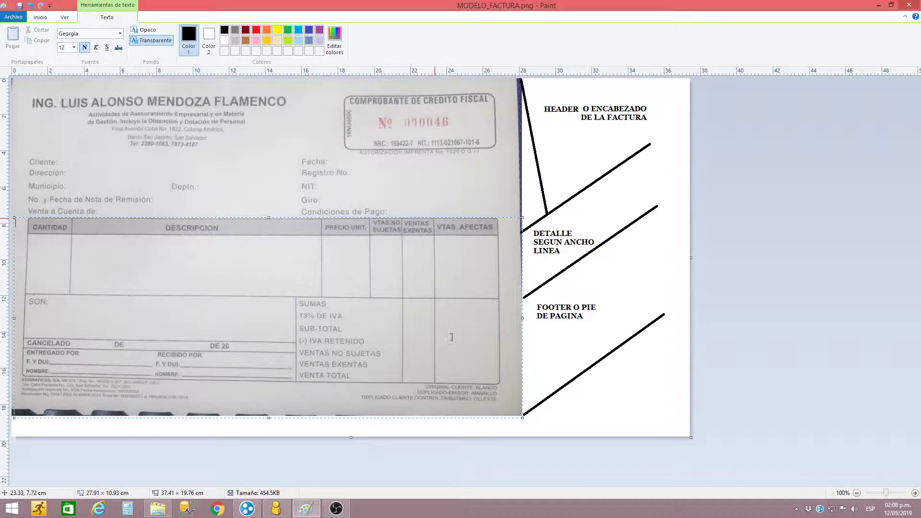
click(545, 356)
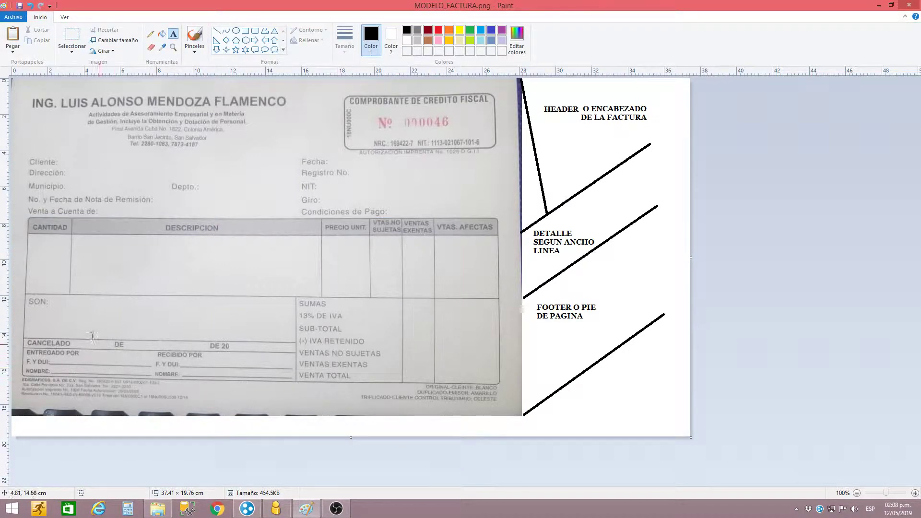
Step: Mark out the full-width footer section beginning at the SON row, and select the Line tool
drag(16, 294, 524, 417)
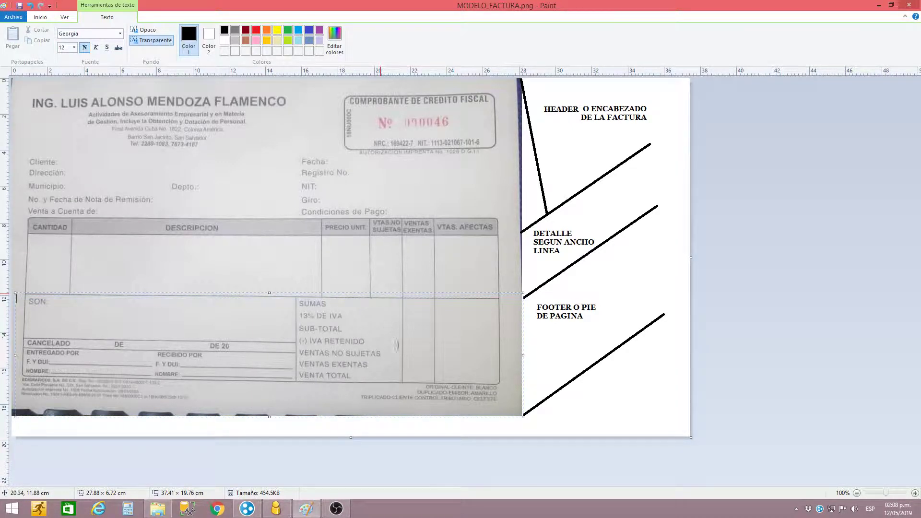
click(559, 389)
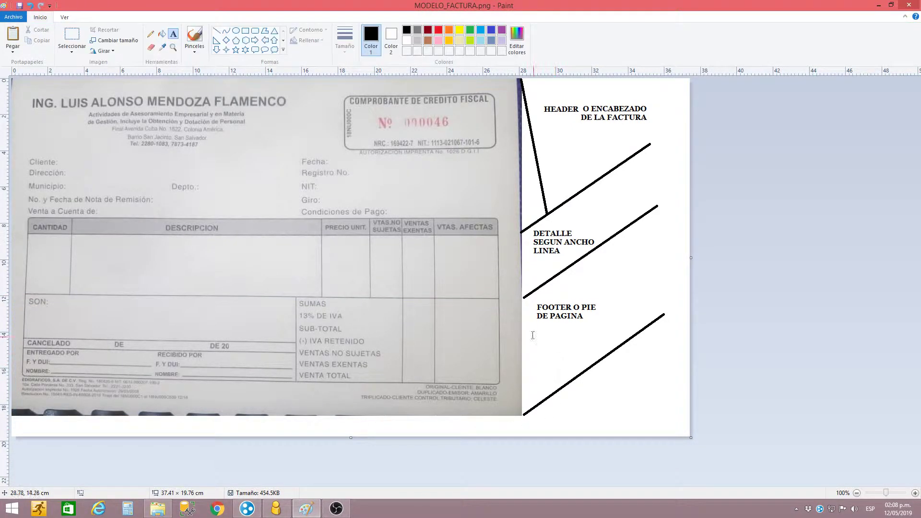
click(220, 33)
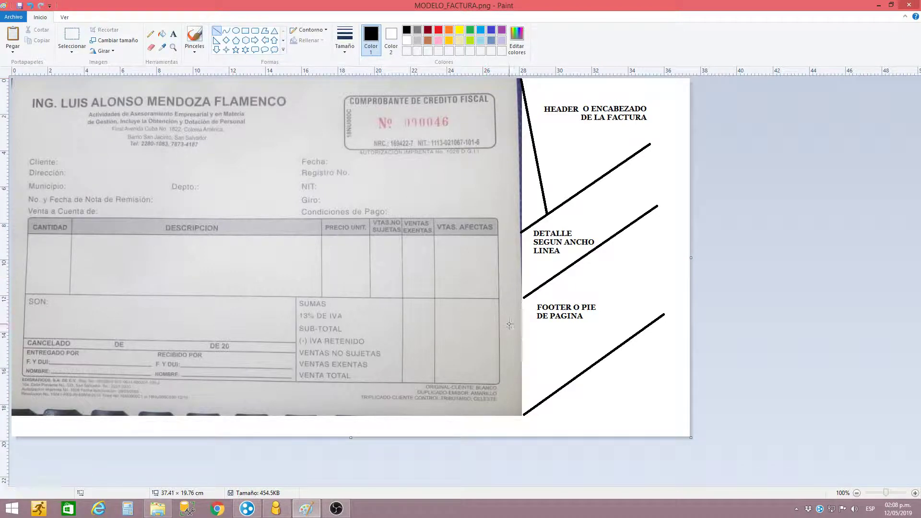
mouse_move(541, 418)
mouse_down()
mouse_move(541, 294)
mouse_move(546, 418)
mouse_up()
Step: Switch back to the billing system, preview the 10/02/2019 invoice totalling 130.70 for reprinting, and close the preview
click(276, 509)
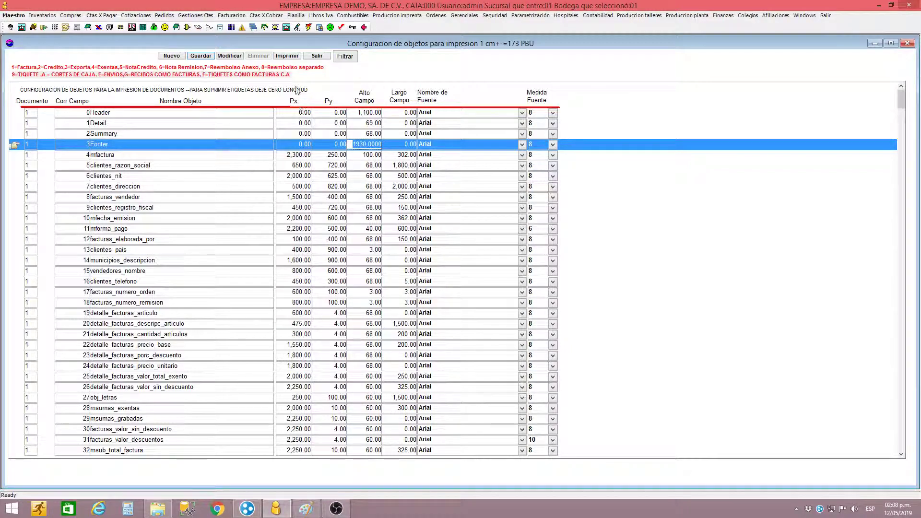
click(166, 15)
click(202, 203)
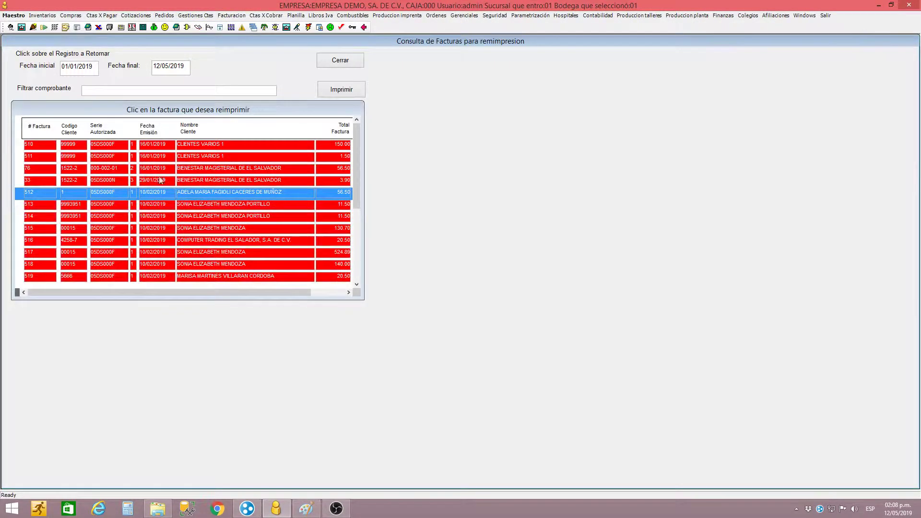
click(183, 229)
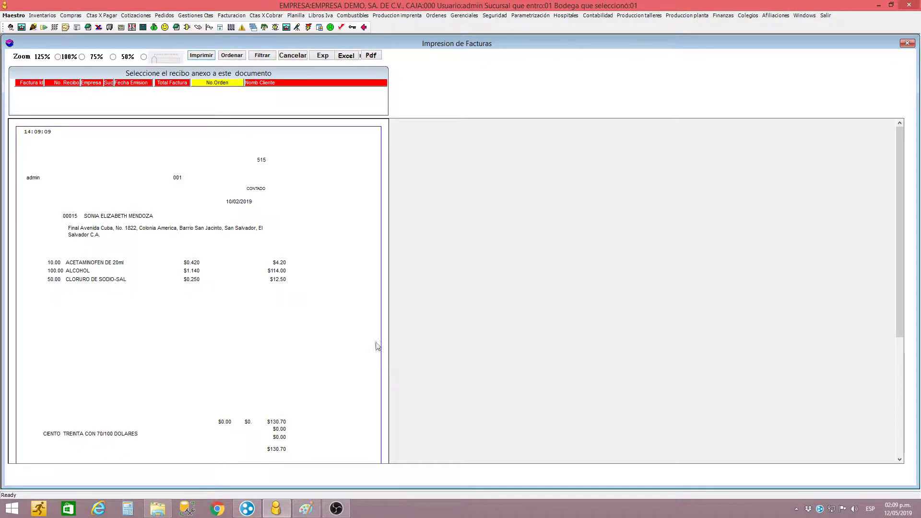
click(294, 56)
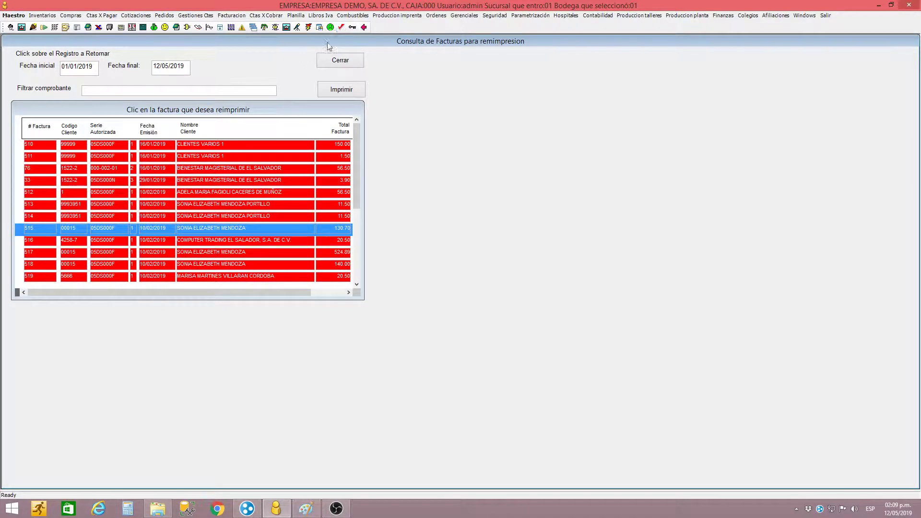
Step: Set the Footer row's height to 2930 in the print object configuration and save the records
click(186, 17)
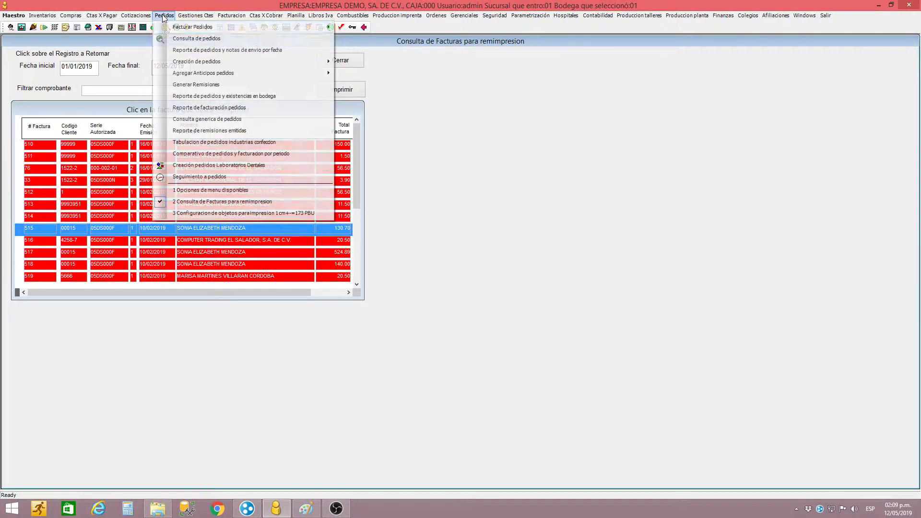
click(231, 214)
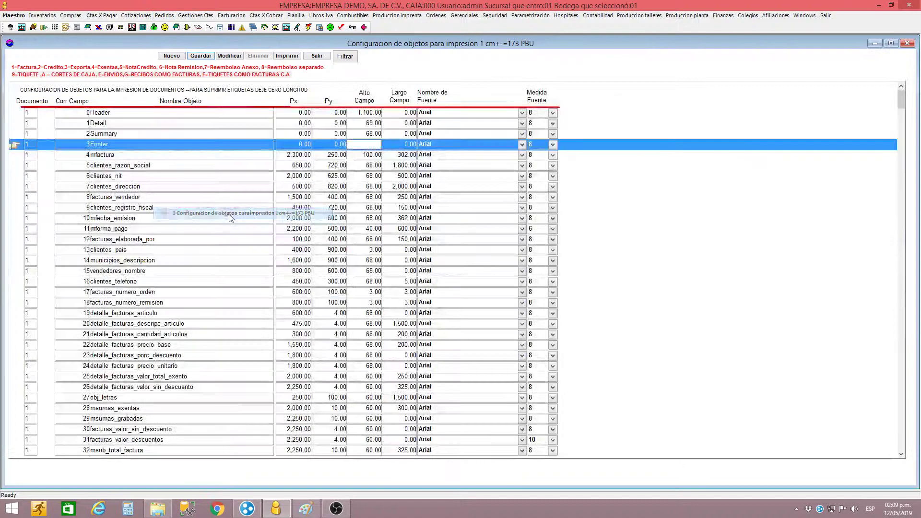
key(Down)
click(370, 146)
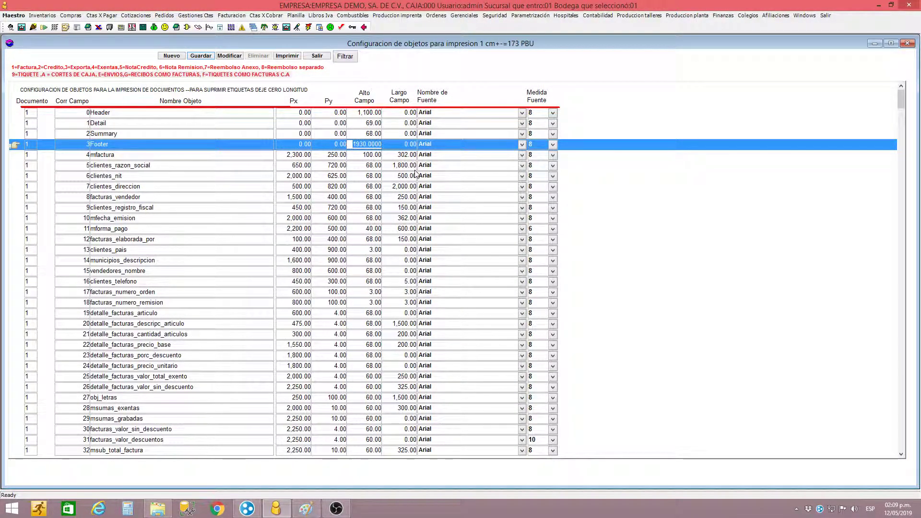
text(2930)
click(201, 56)
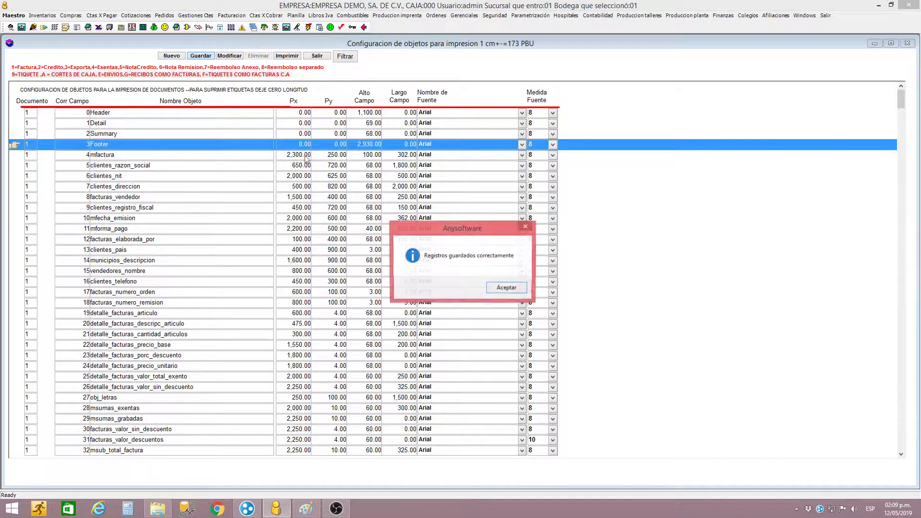
click(507, 287)
Step: Preview the invoice totalling 130.70 again from the reprint query to check its footer placement
click(164, 16)
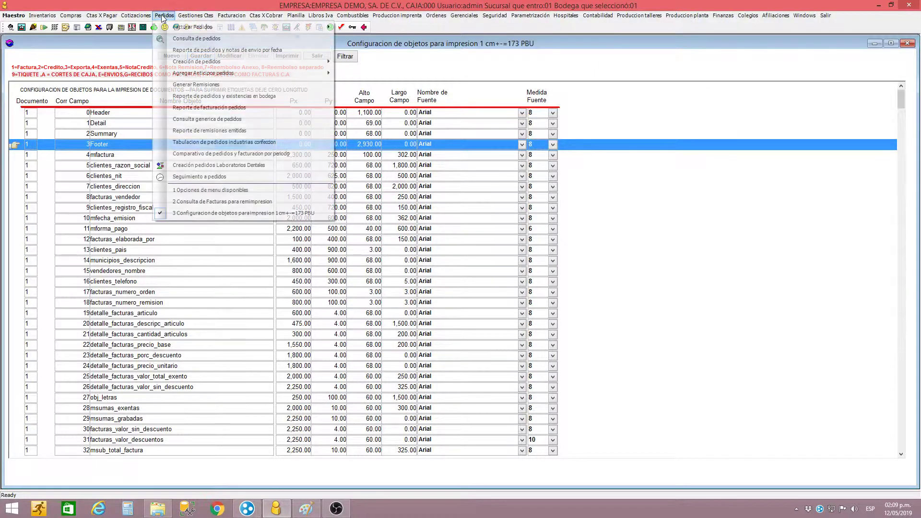
click(194, 201)
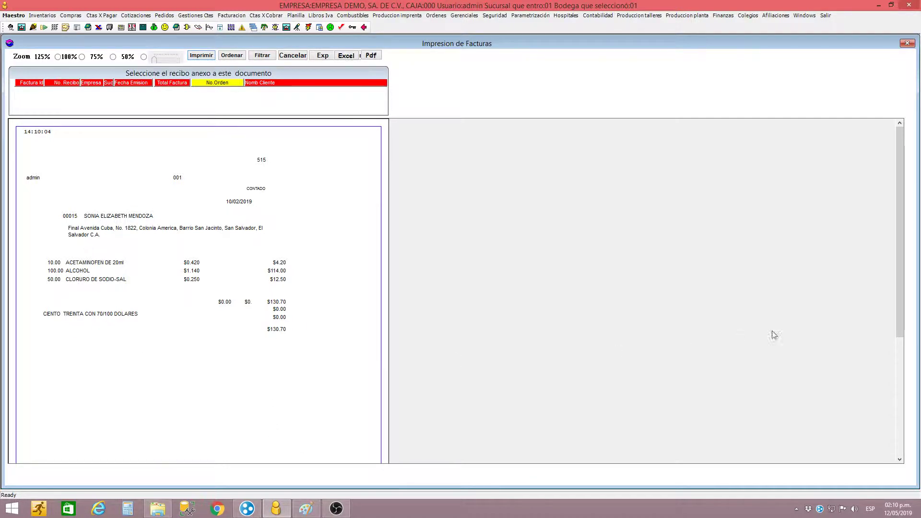
mouse_move(898, 333)
mouse_down()
mouse_move(888, 461)
mouse_move(882, 339)
mouse_up()
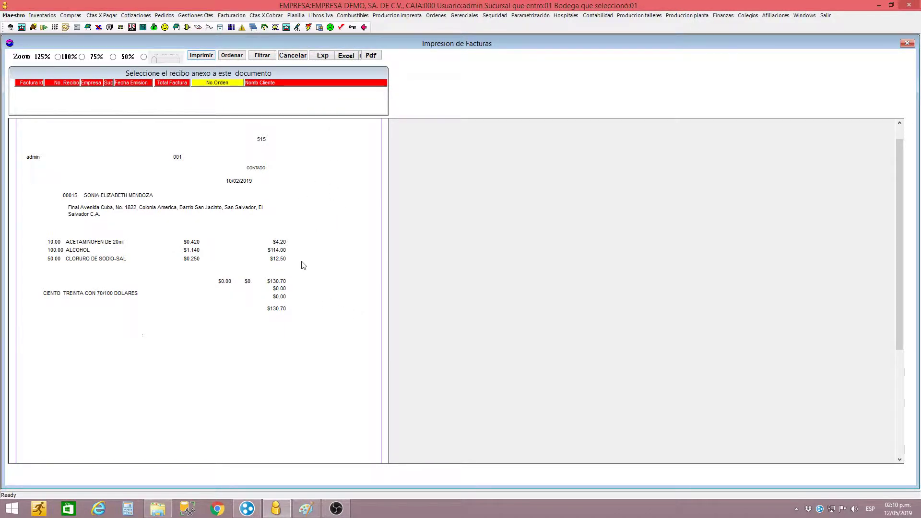
Step: Set the Footer row's height to 1930 in the print object configuration and save the records
click(235, 16)
mouse_move(205, 19)
mouse_move(164, 15)
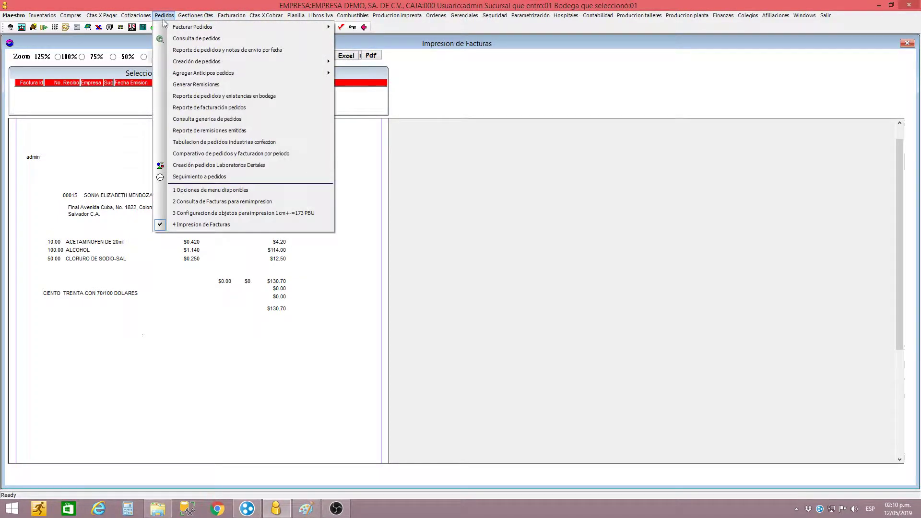
click(206, 214)
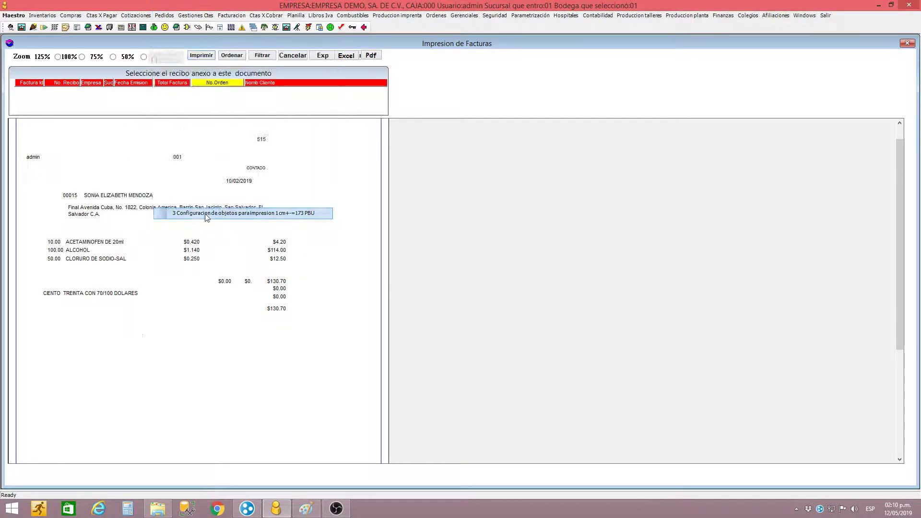
click(367, 145)
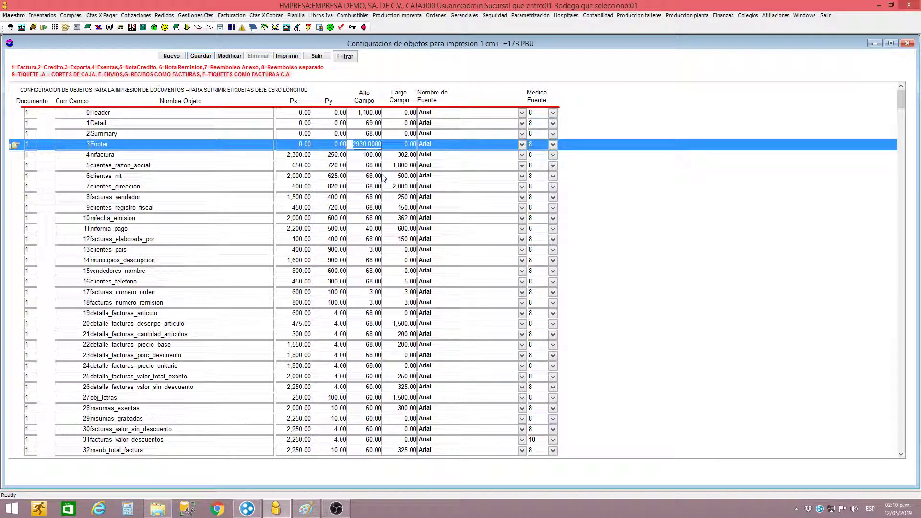
text(1930)
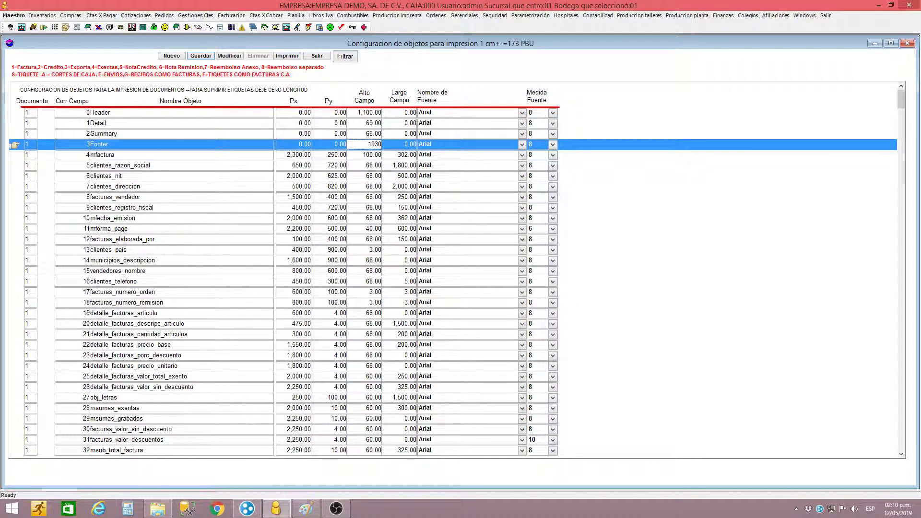
click(200, 56)
click(505, 288)
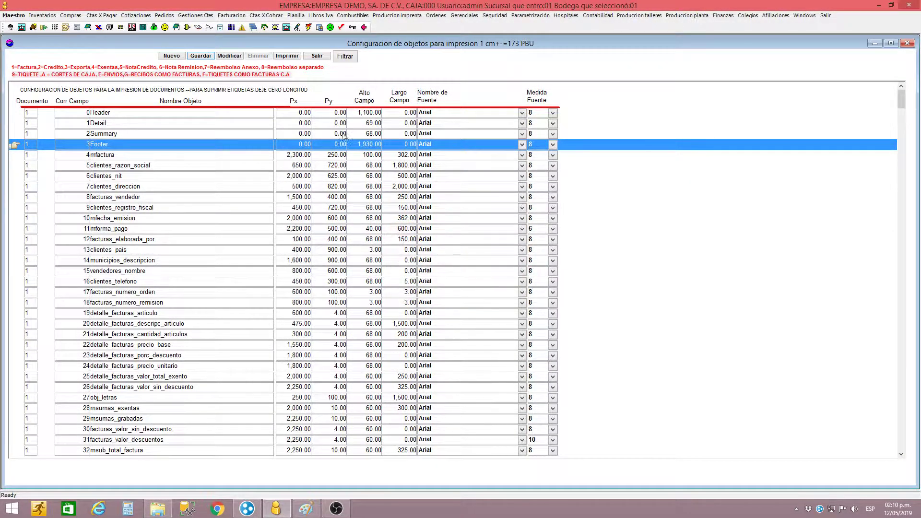
Step: Close the outdated invoice preview and generate a fresh reprint preview of the invoice totalling 130.70 to check the footer position
click(231, 15)
mouse_move(250, 133)
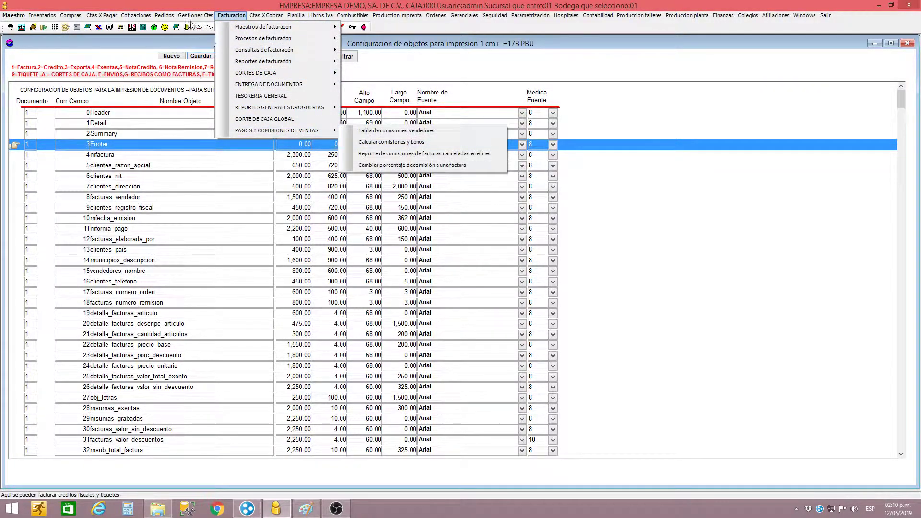
mouse_move(164, 15)
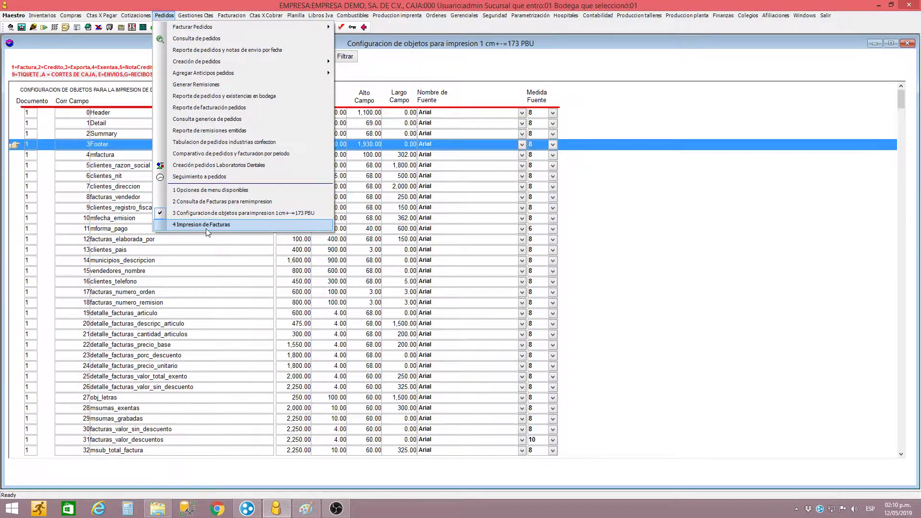
click(206, 225)
click(293, 56)
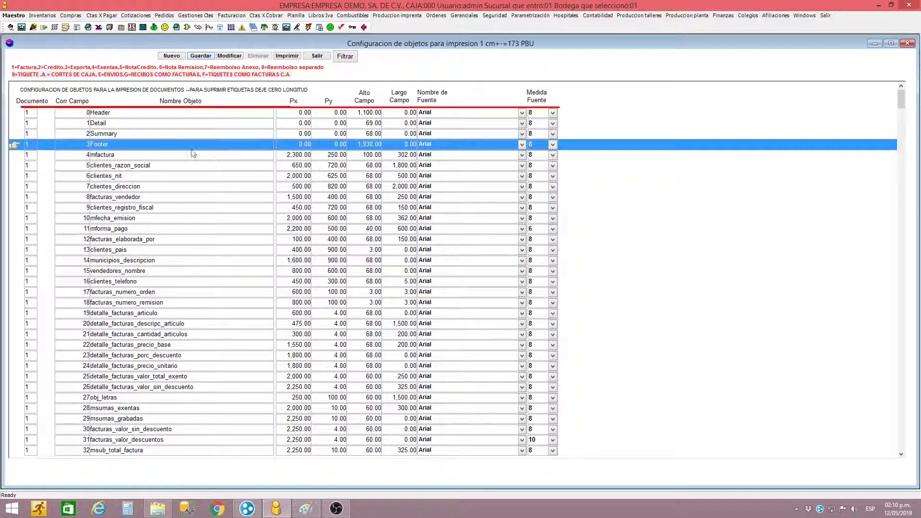
click(164, 15)
click(217, 201)
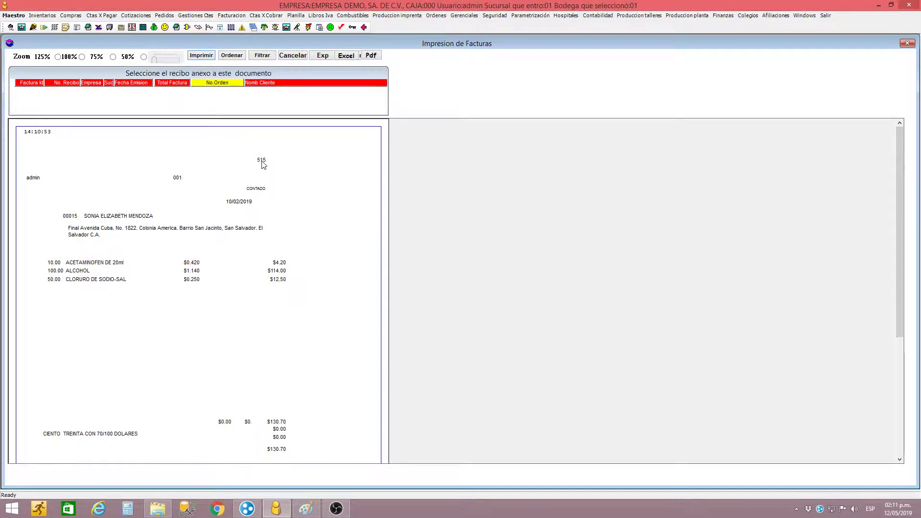
Step: Switch to Paint to view the invoice sections in MODELO_FACTURA.png, and return to the billing system's print object configuration
click(307, 509)
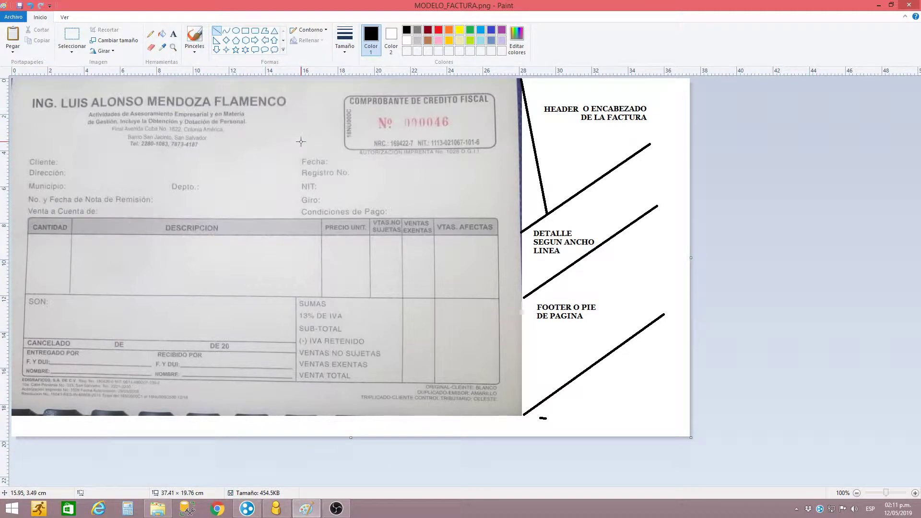
key(alt+Tab)
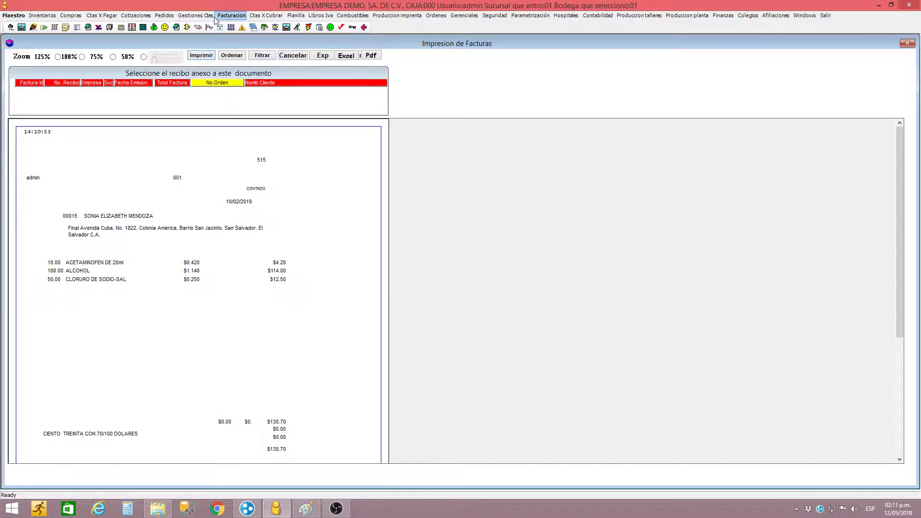
click(164, 15)
click(217, 208)
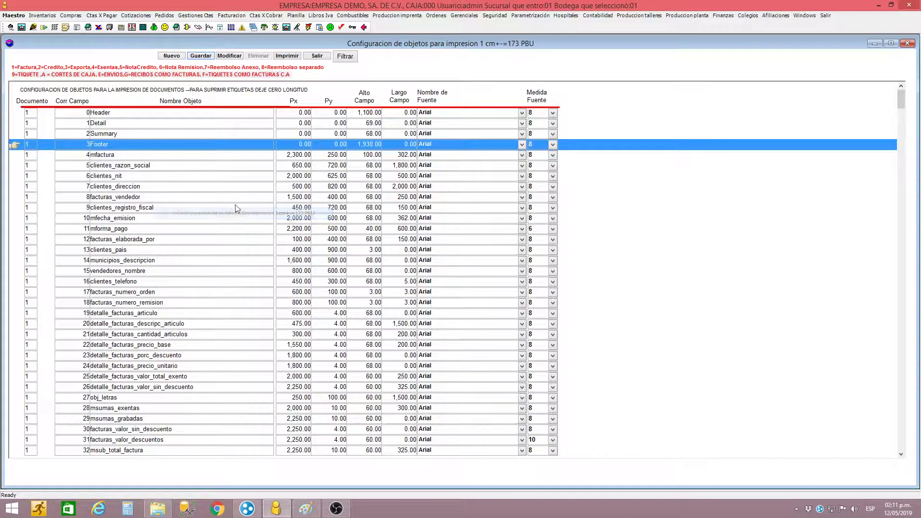
Step: Examine the list of printable objects for document type 1, from the header fields through the detail and footer fields
click(130, 159)
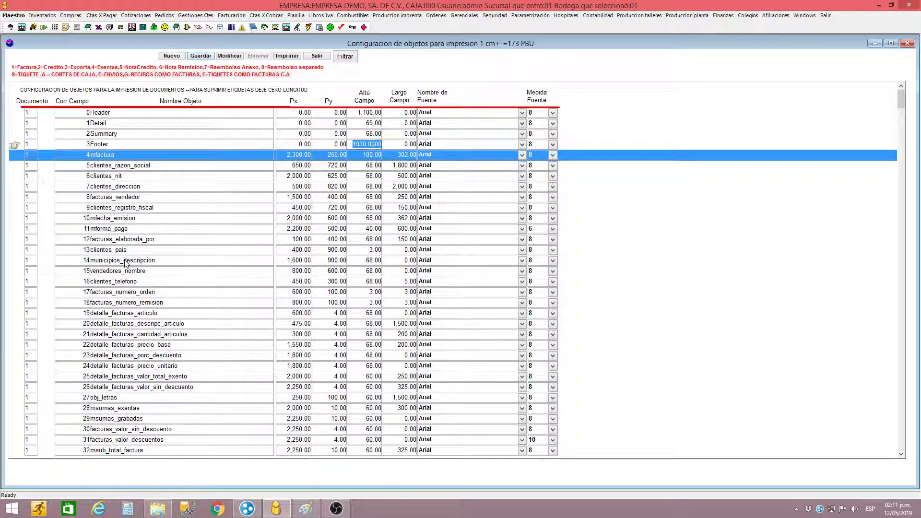
click(149, 315)
scroll(160, 372, down, 2)
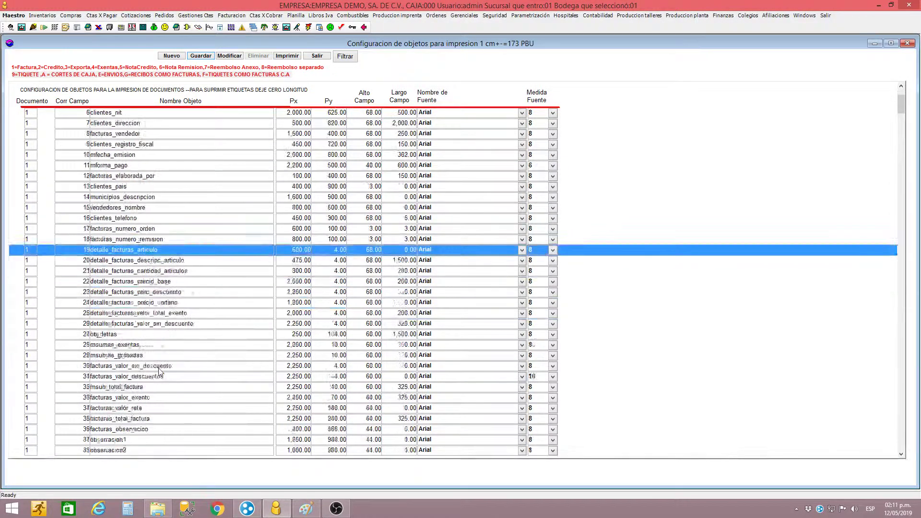
scroll(160, 372, down, 2)
click(132, 310)
scroll(142, 344, down, 1)
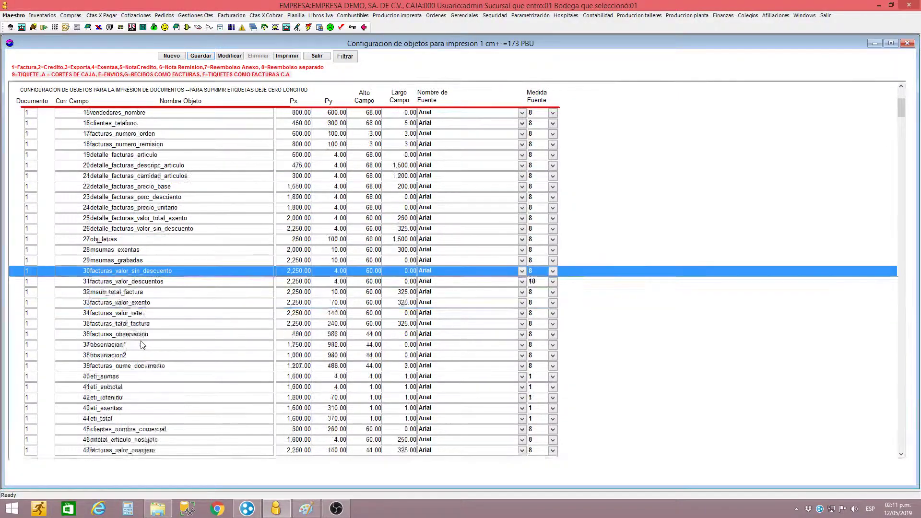
scroll(142, 344, down, 1)
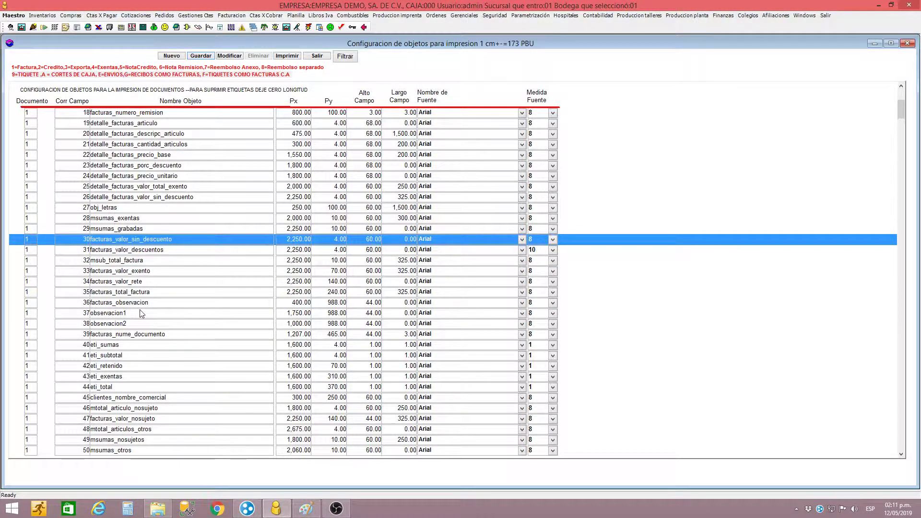
scroll(141, 311, down, 2)
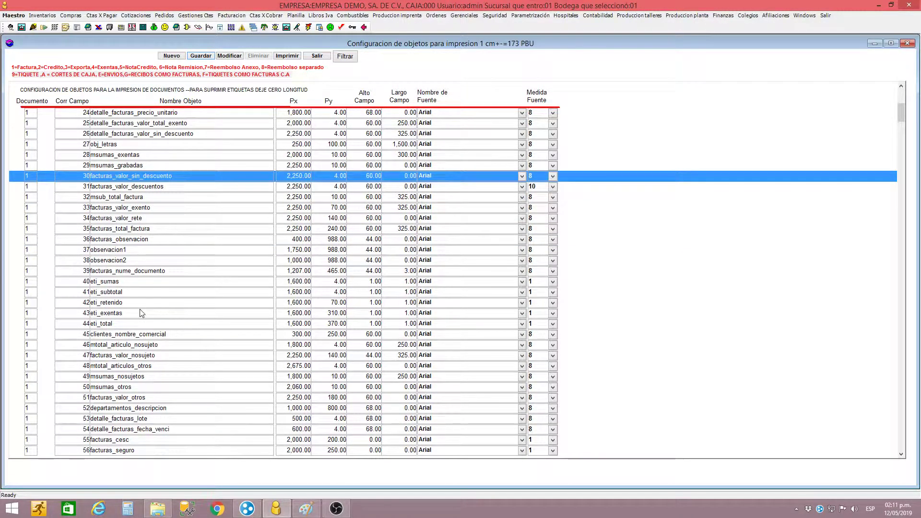
scroll(135, 356, down, 3)
scroll(132, 356, down, 4)
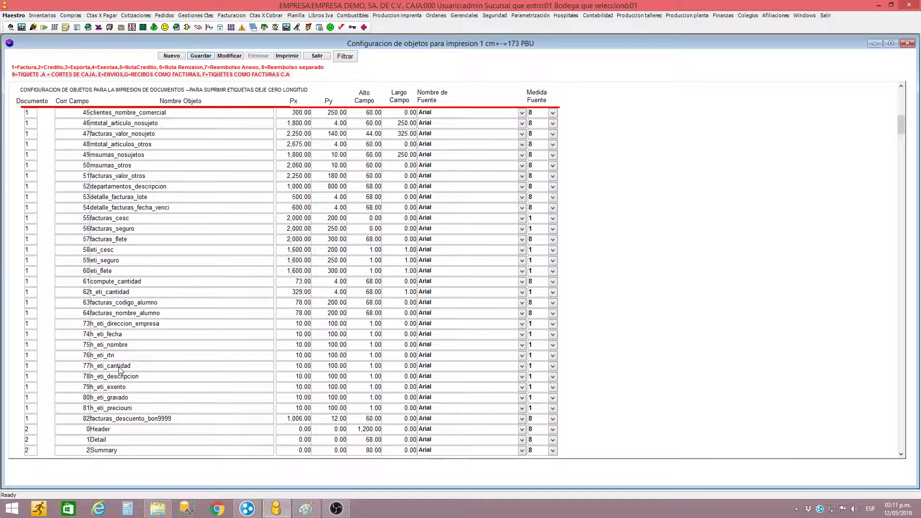
click(121, 377)
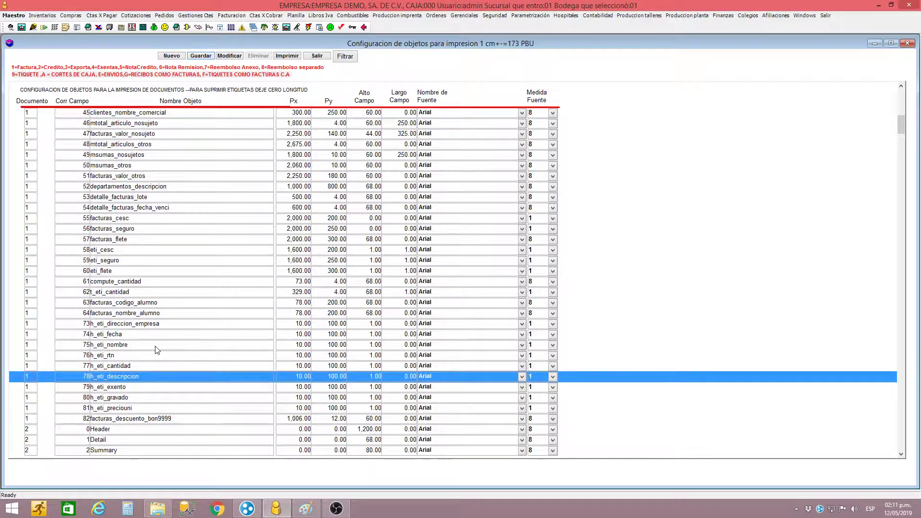
scroll(159, 354, up, 9)
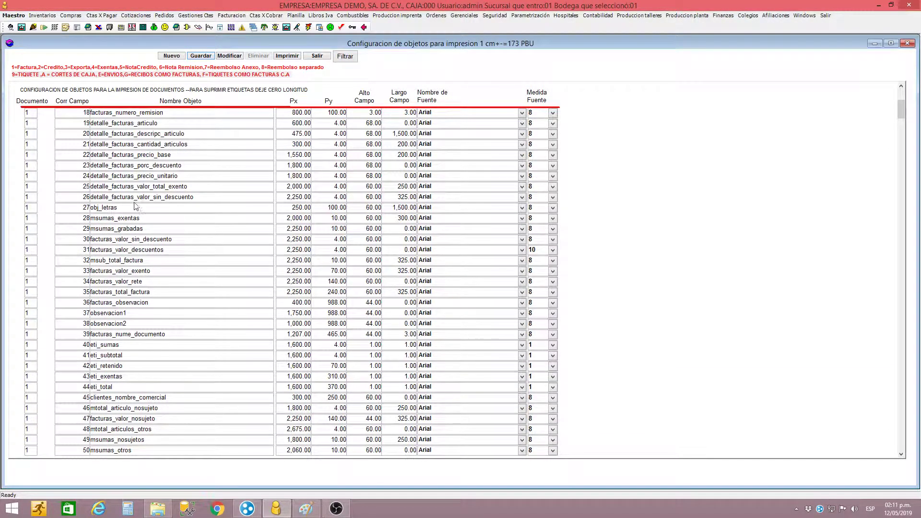
scroll(147, 232, up, 2)
scroll(151, 238, up, 4)
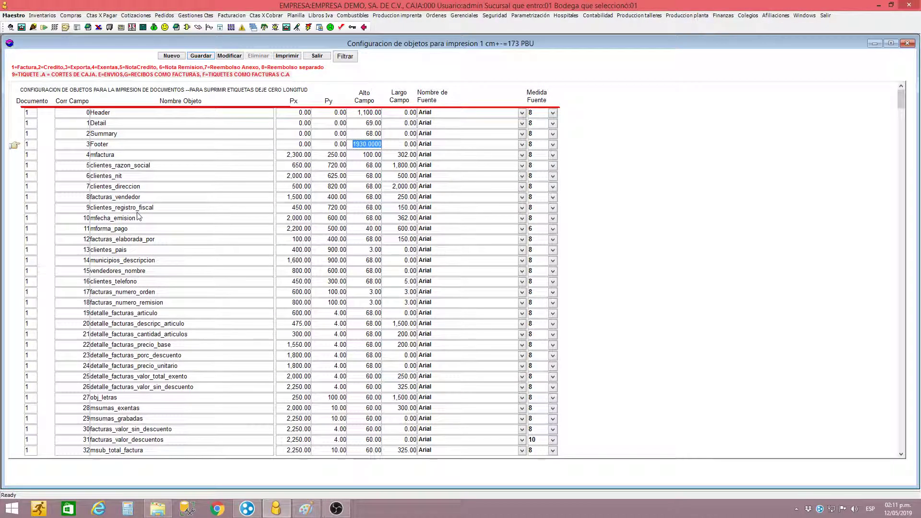
click(147, 230)
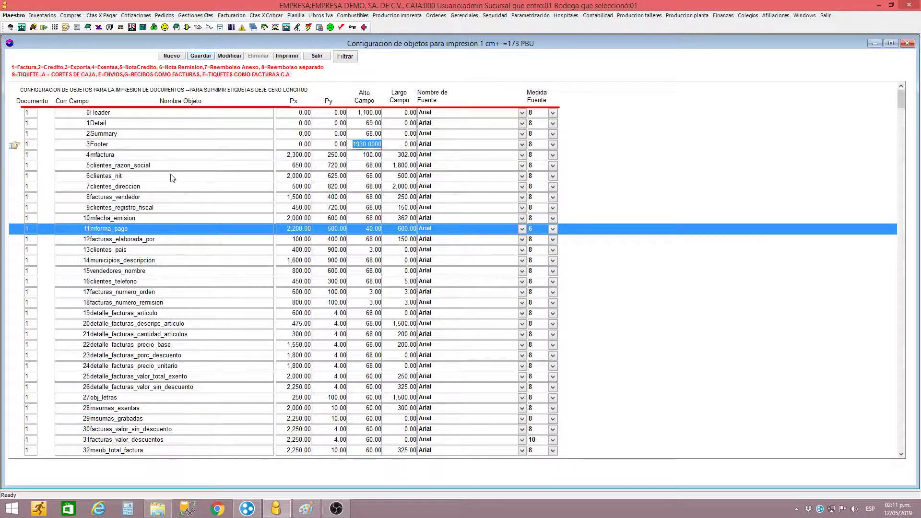
Step: Set the mfactura object's Px to 2473 and save the records
click(177, 155)
click(194, 165)
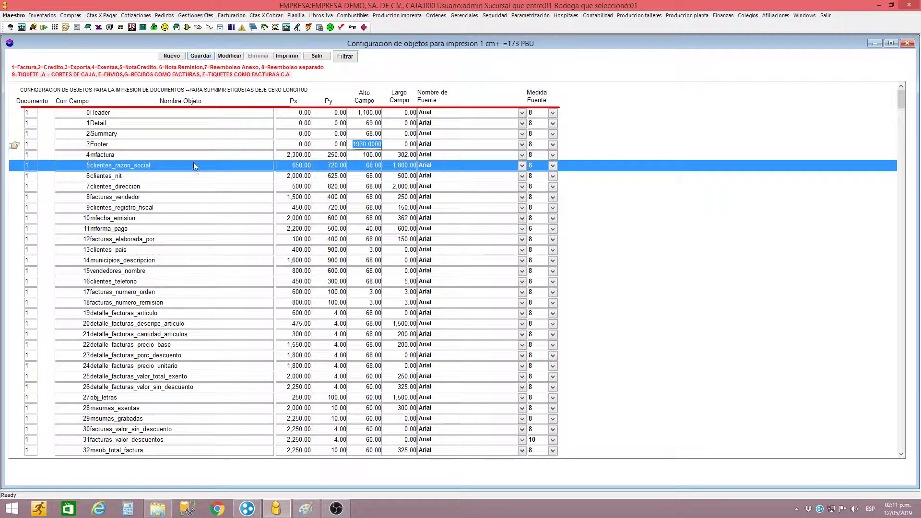
click(196, 155)
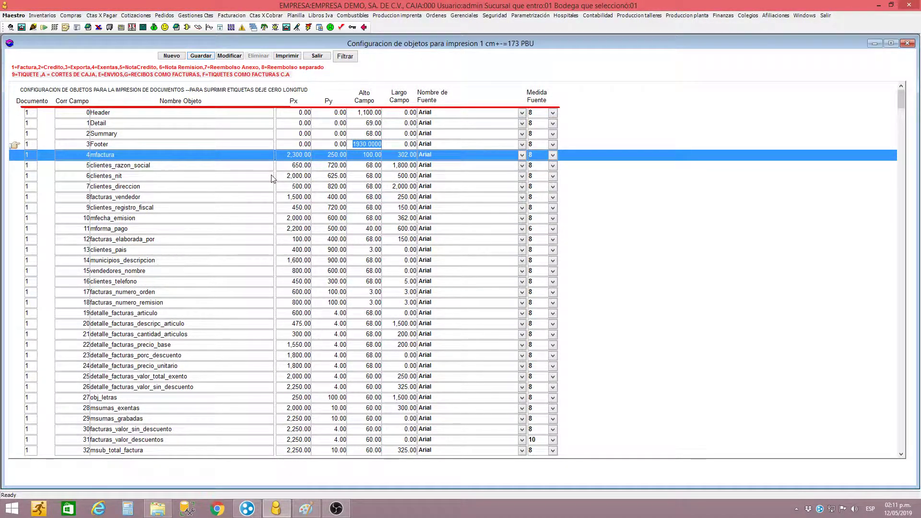
click(305, 165)
click(306, 155)
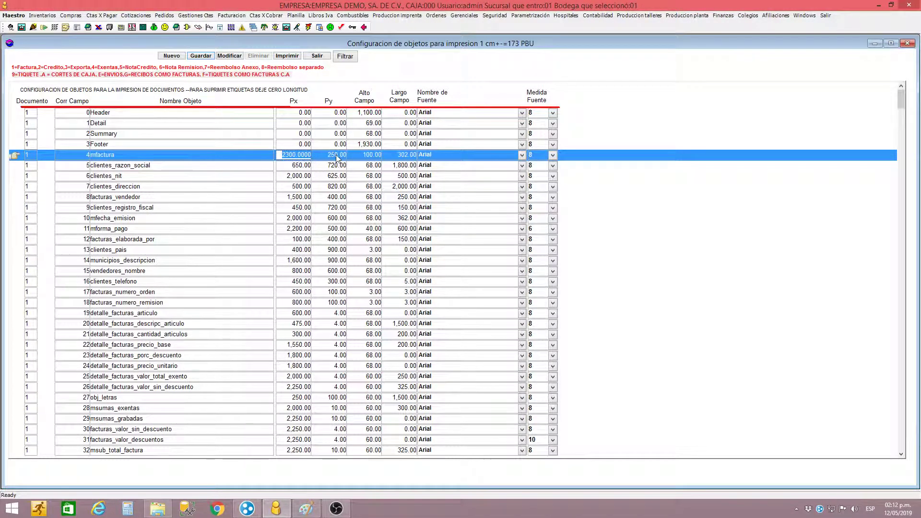
click(296, 161)
click(295, 156)
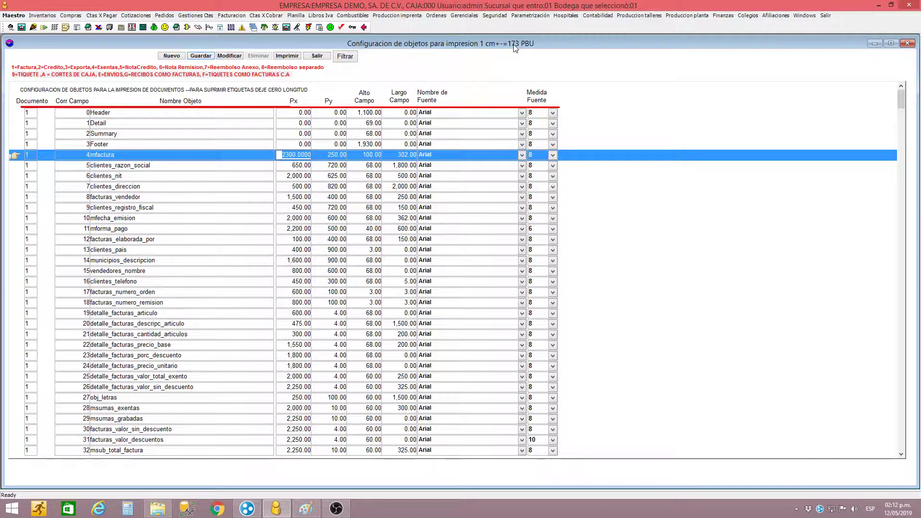
click(301, 163)
click(299, 156)
text(2)
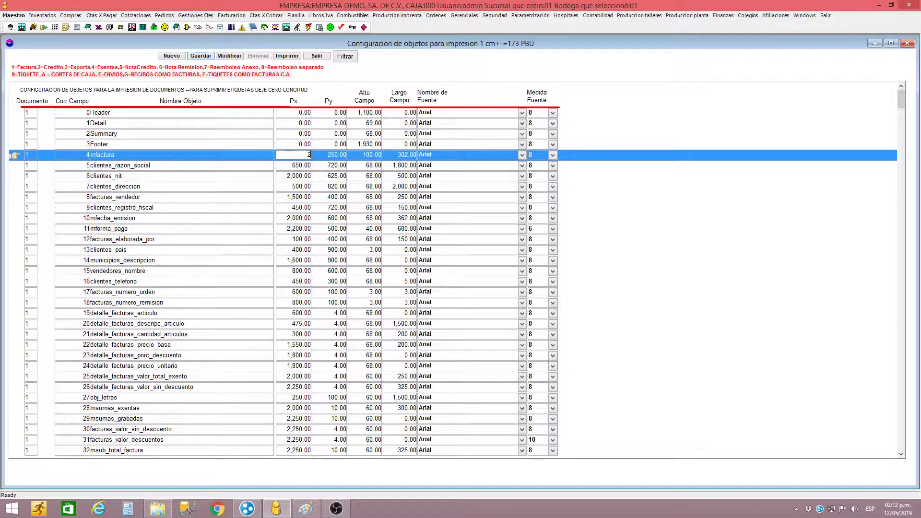
text(473)
click(200, 56)
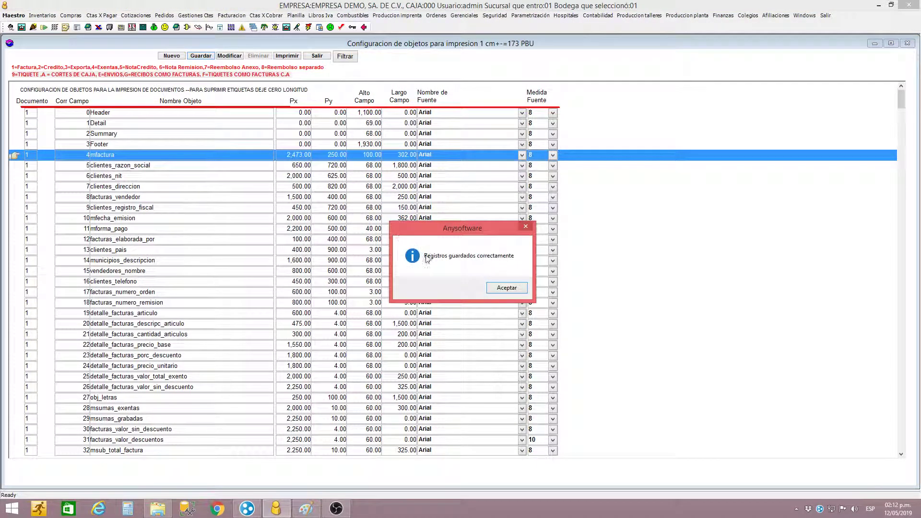
click(506, 290)
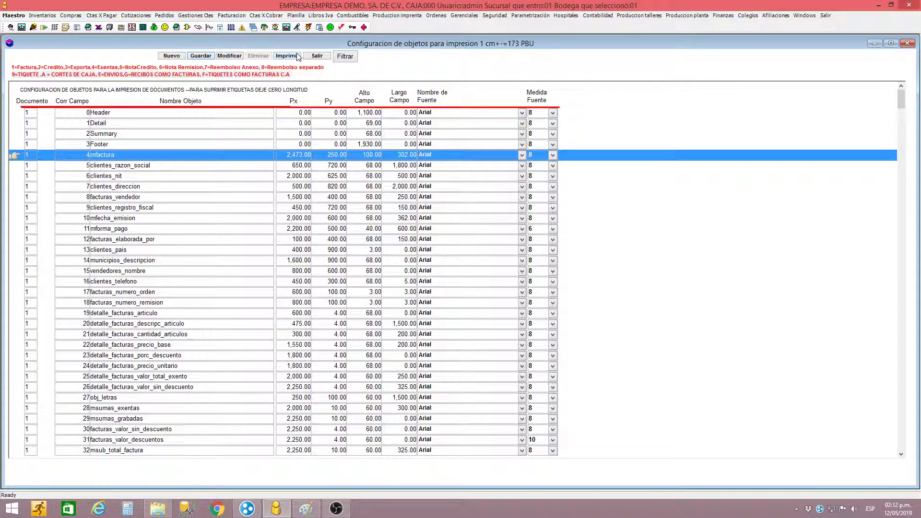
Step: Close the outdated preview and preview the 10/02/2019 invoice totalling 130.70 from the reprint query to check the invoice number's horizontal position
click(164, 16)
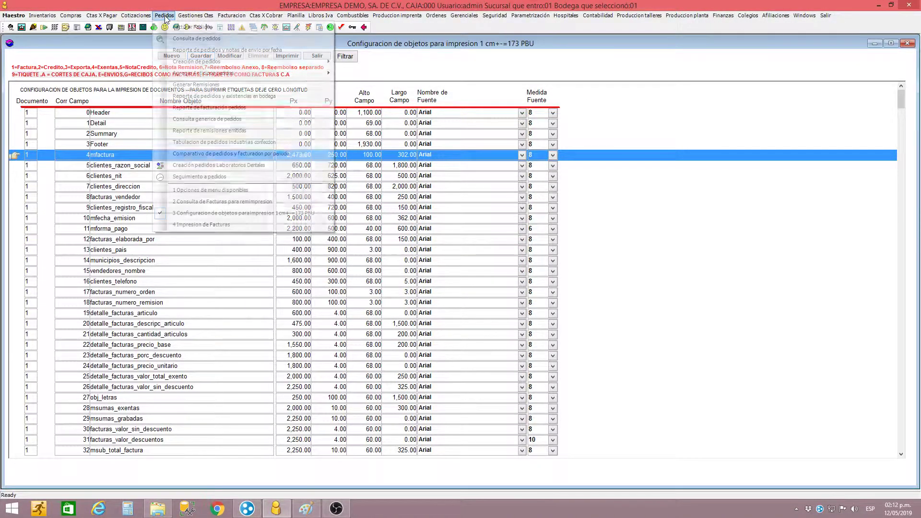
click(205, 225)
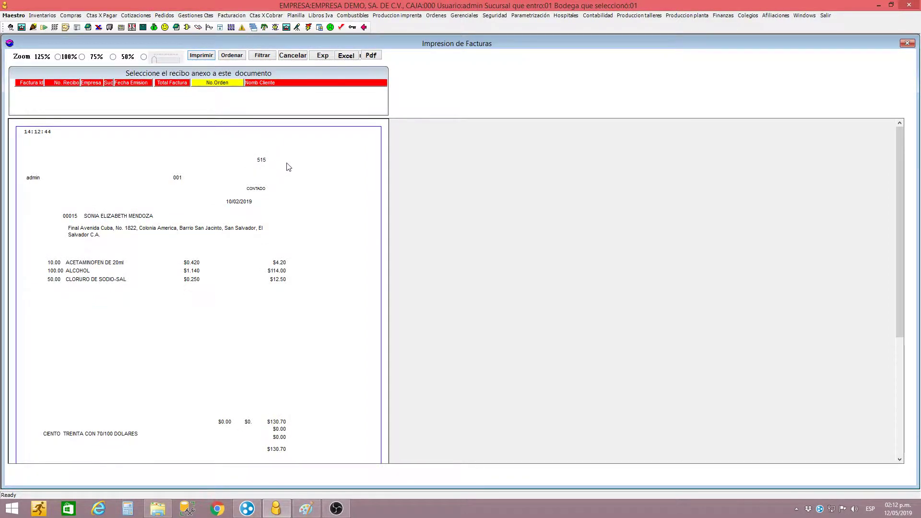
click(294, 56)
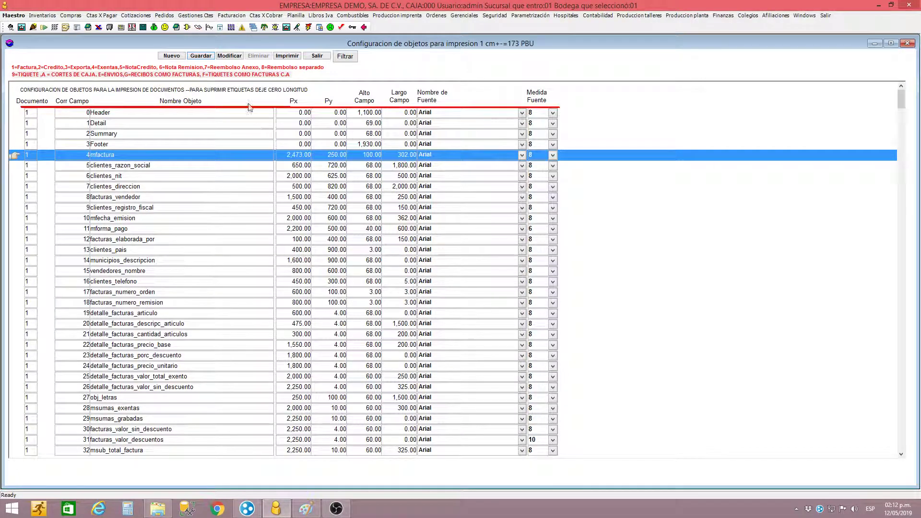
click(195, 15)
click(199, 201)
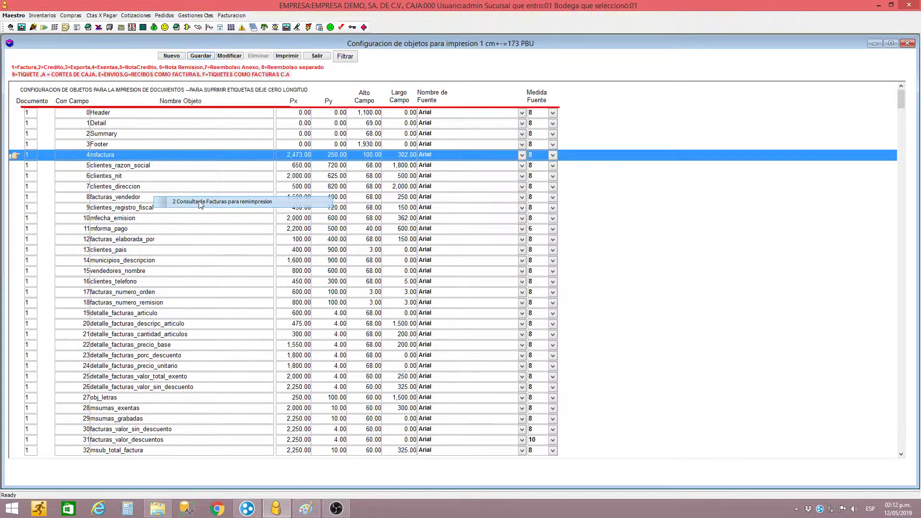
click(237, 222)
click(228, 228)
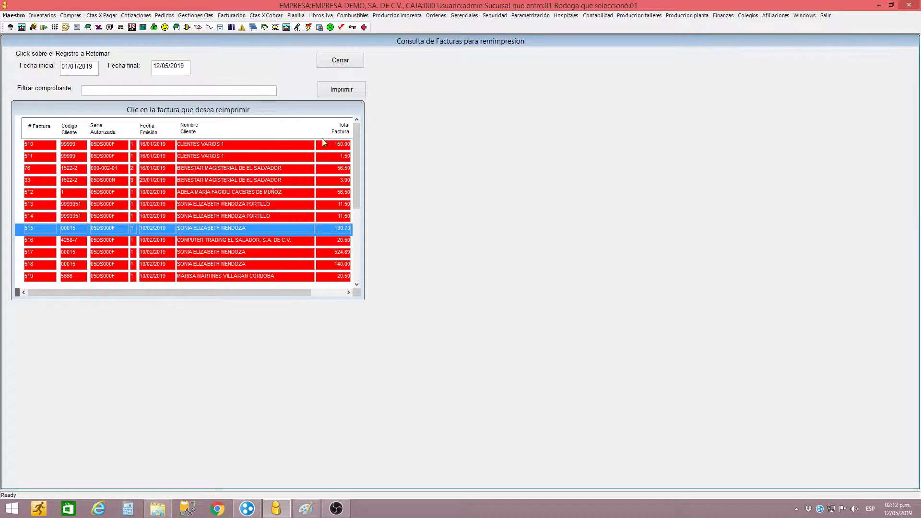
click(337, 93)
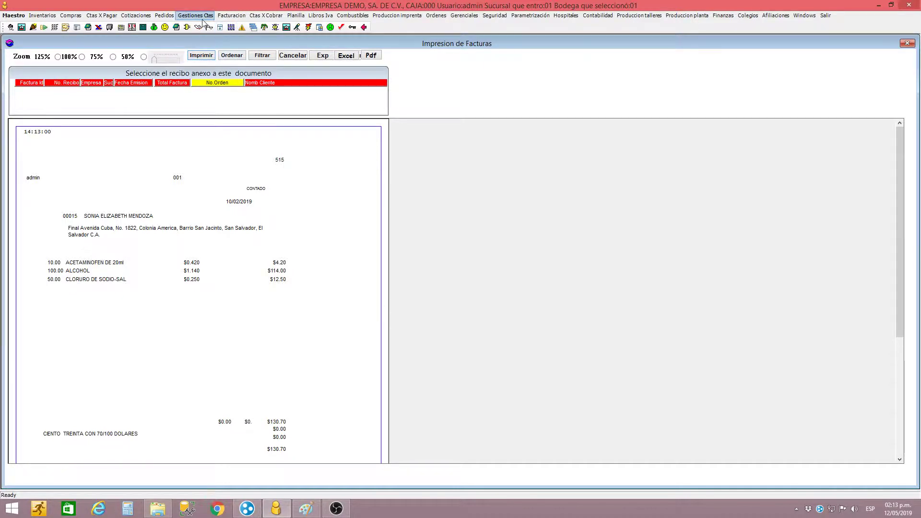
Step: Return to the print object configuration, set the mfactura object's Py to 700 and save the records
click(163, 16)
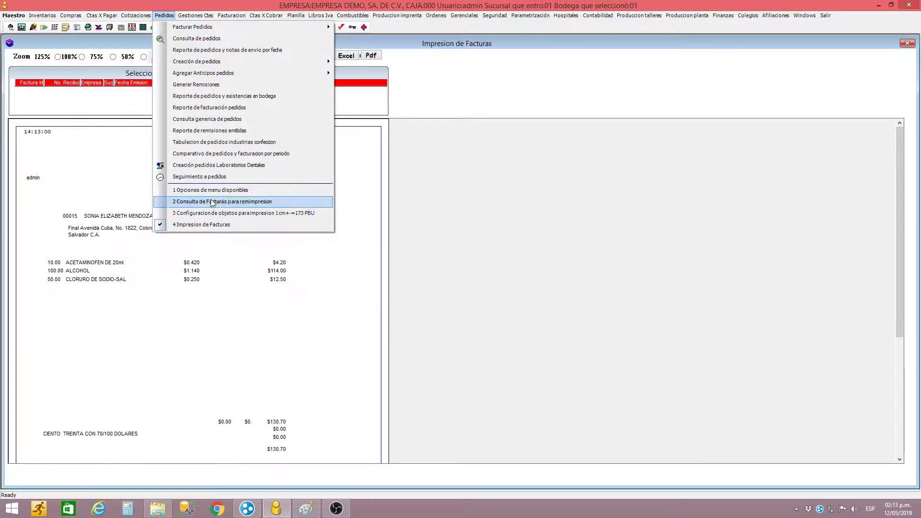
click(269, 213)
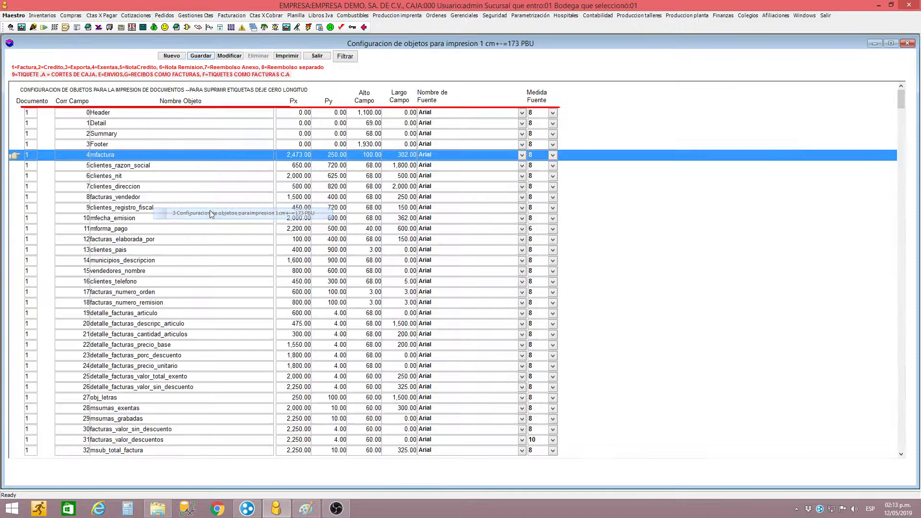
click(336, 155)
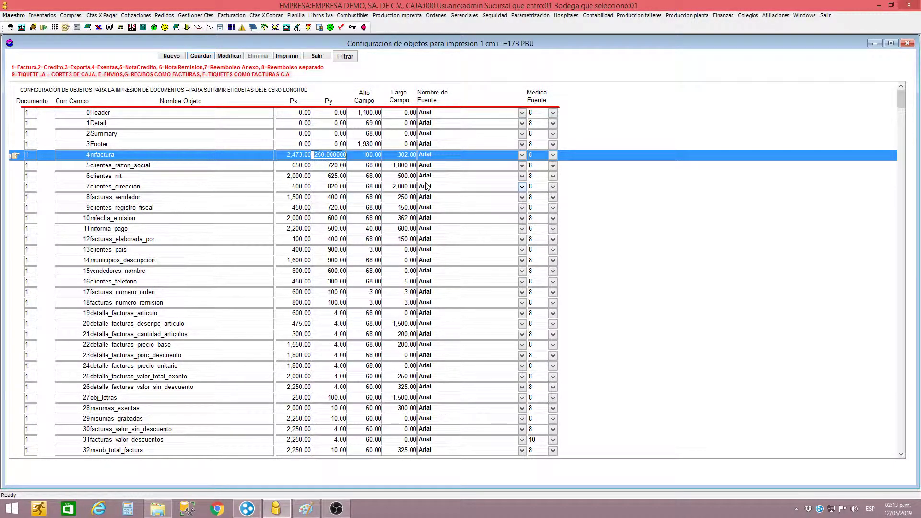
text(700)
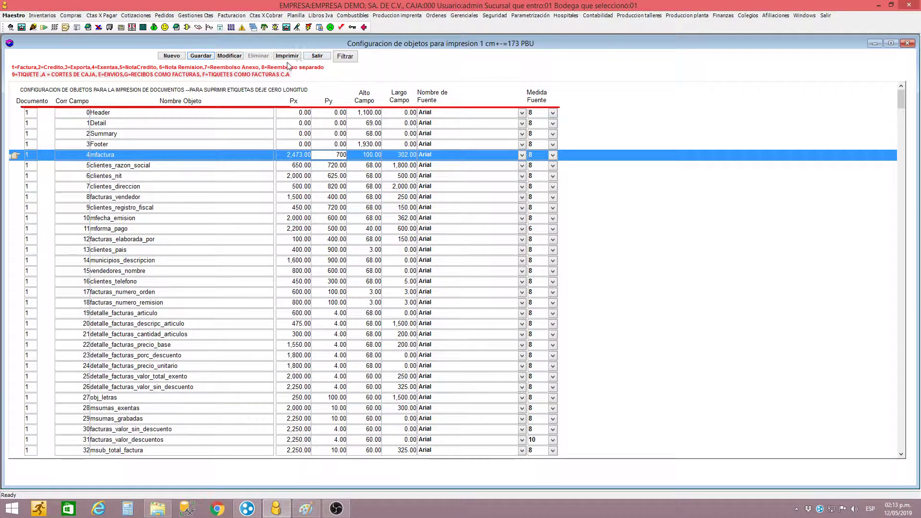
click(203, 57)
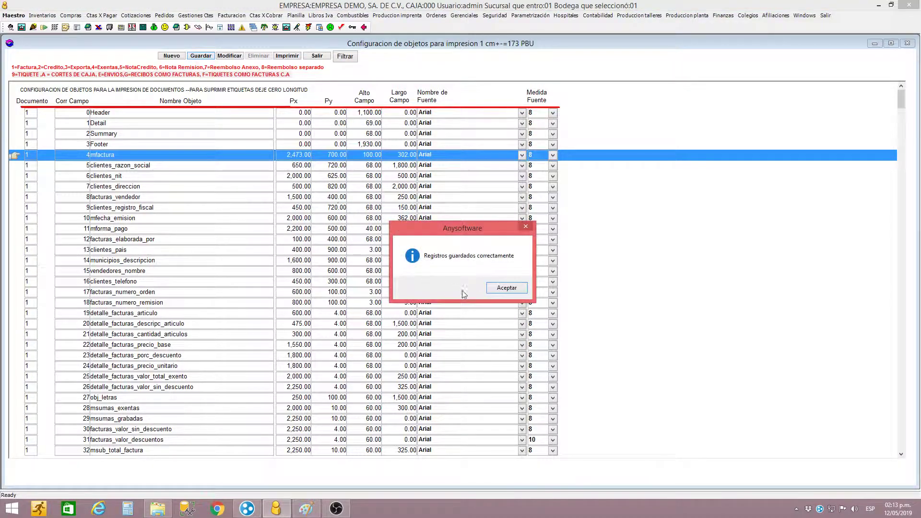
click(505, 289)
Step: Close the outdated preview and preview the 10/02/2019 invoice totalling 130.70 again to check the invoice number's vertical position
click(164, 15)
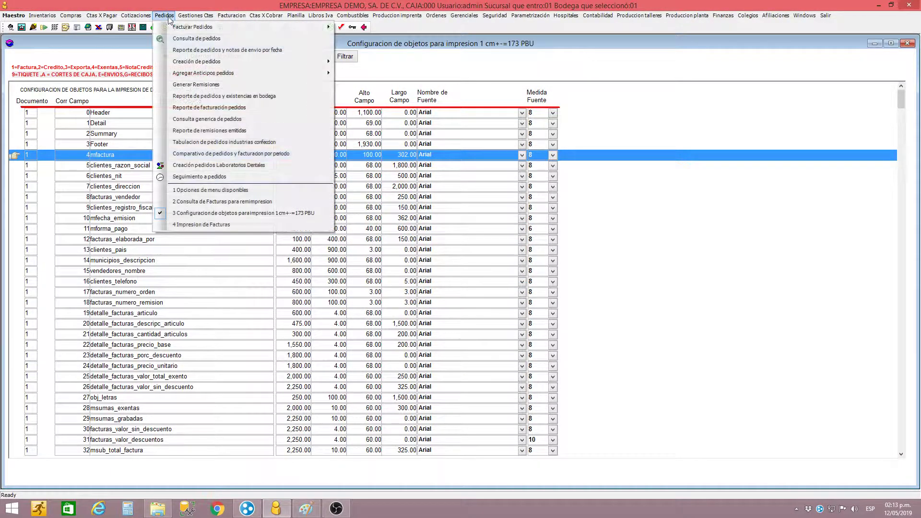
click(216, 225)
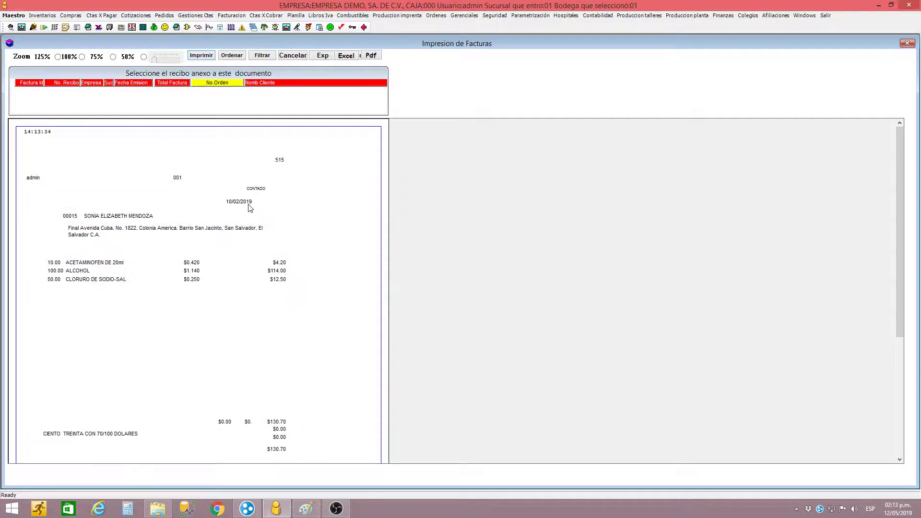
click(292, 53)
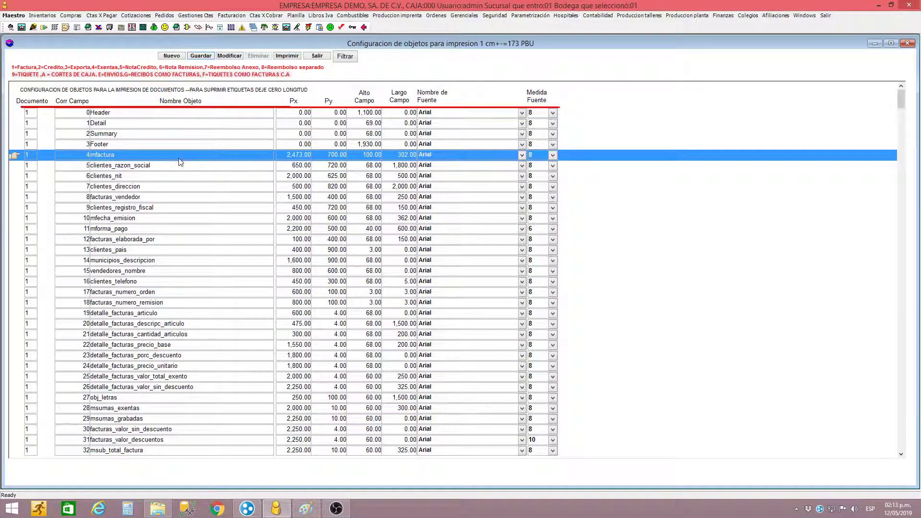
click(164, 16)
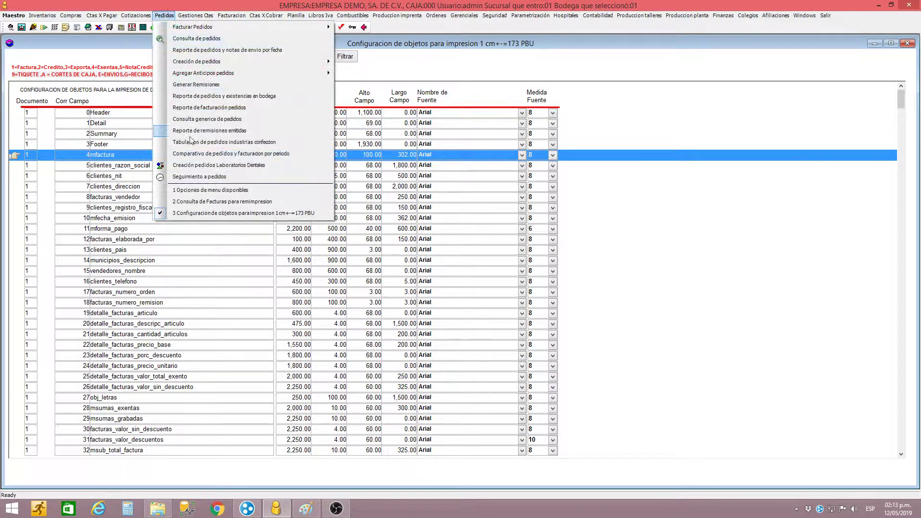
click(206, 202)
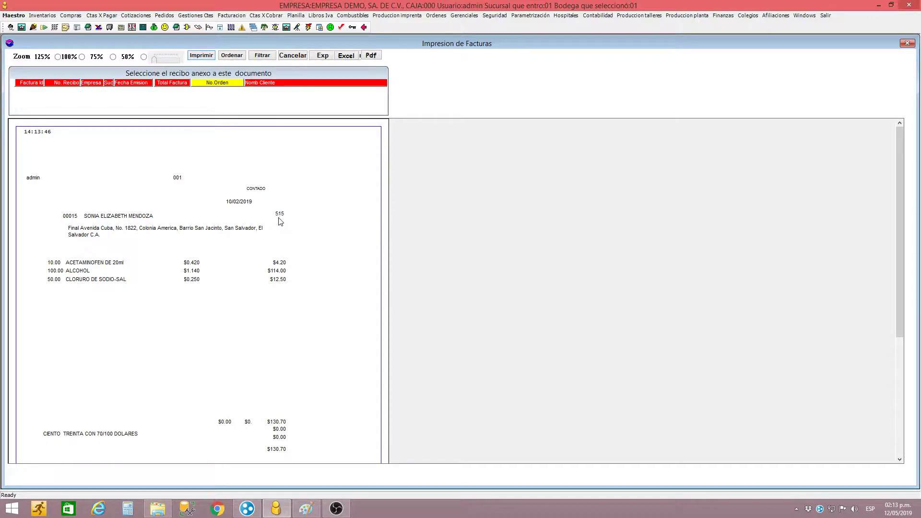
Step: Move the issue date upward in the invoice preview, above the payment condition
drag(232, 205, 238, 157)
mouse_move(239, 151)
mouse_down()
mouse_move(243, 165)
mouse_move(319, 167)
mouse_move(230, 166)
mouse_move(268, 168)
mouse_move(248, 167)
mouse_up()
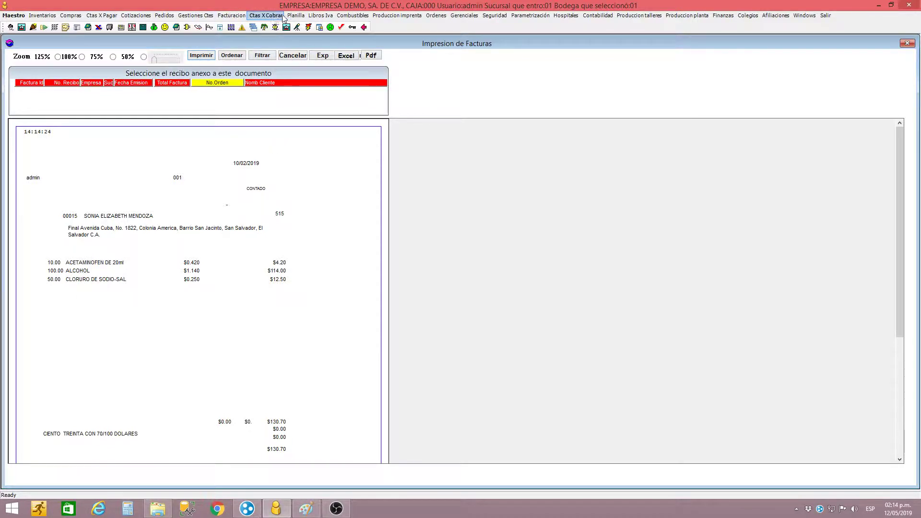
Step: Return to the print object configuration, set the mfactura object's Py to 250 and save the records
click(164, 16)
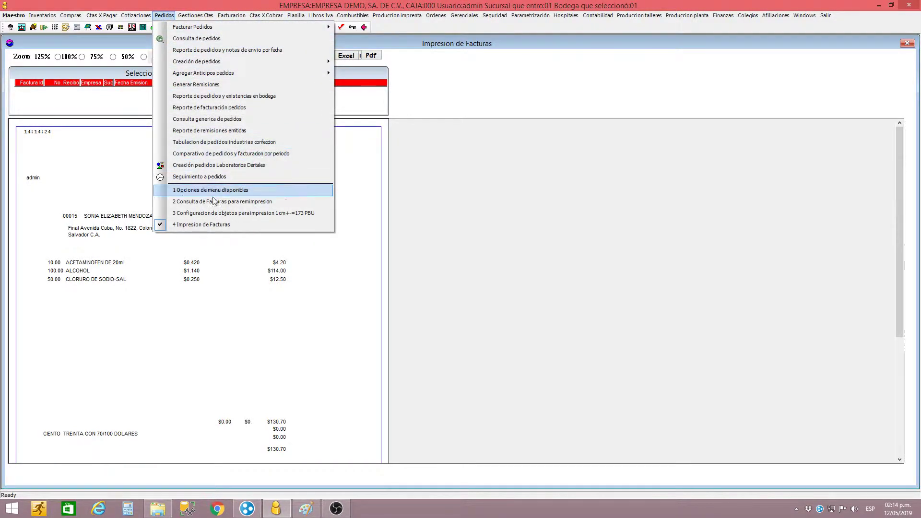
click(231, 213)
click(342, 154)
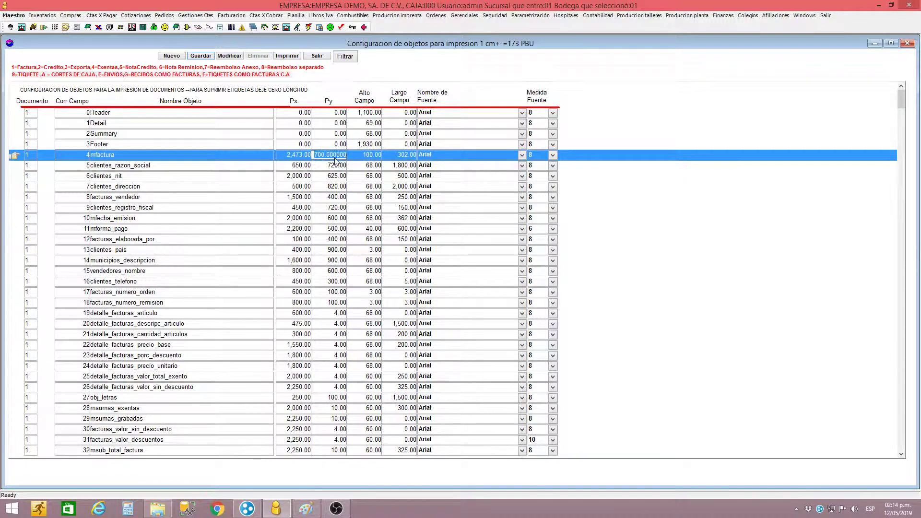
text(250)
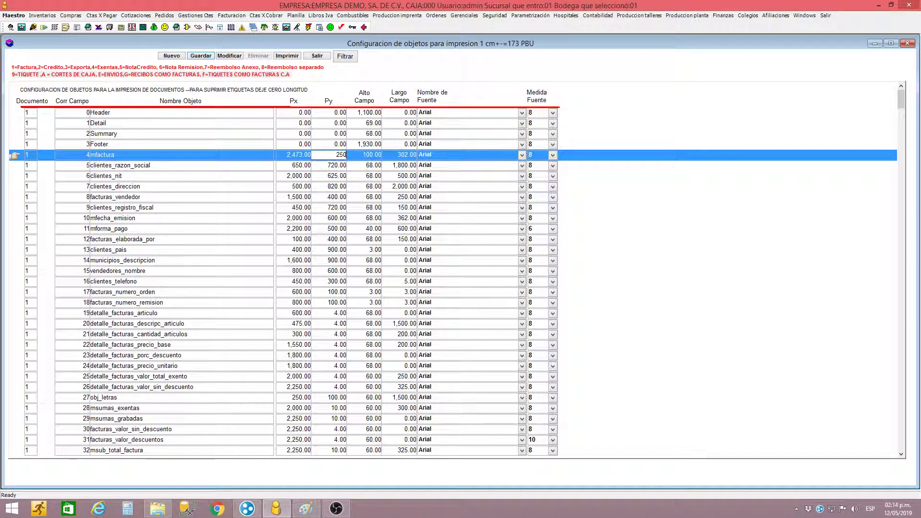
click(205, 57)
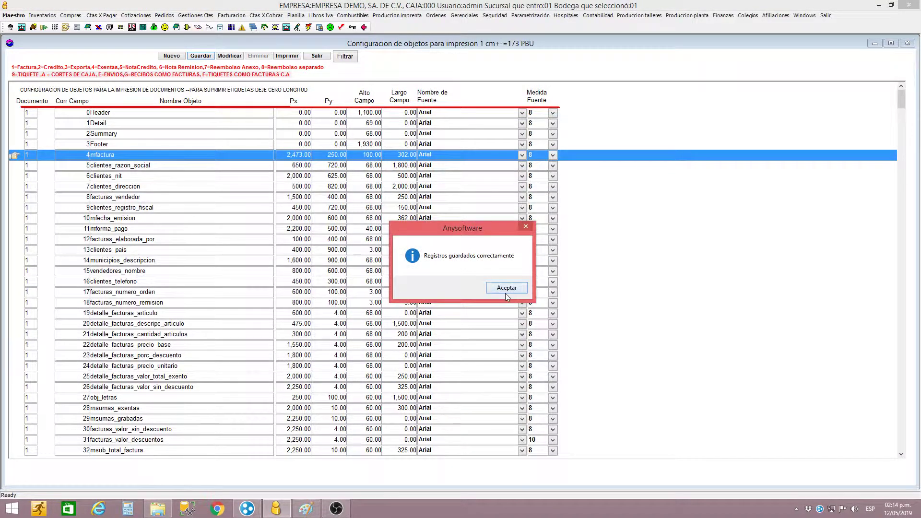
click(505, 290)
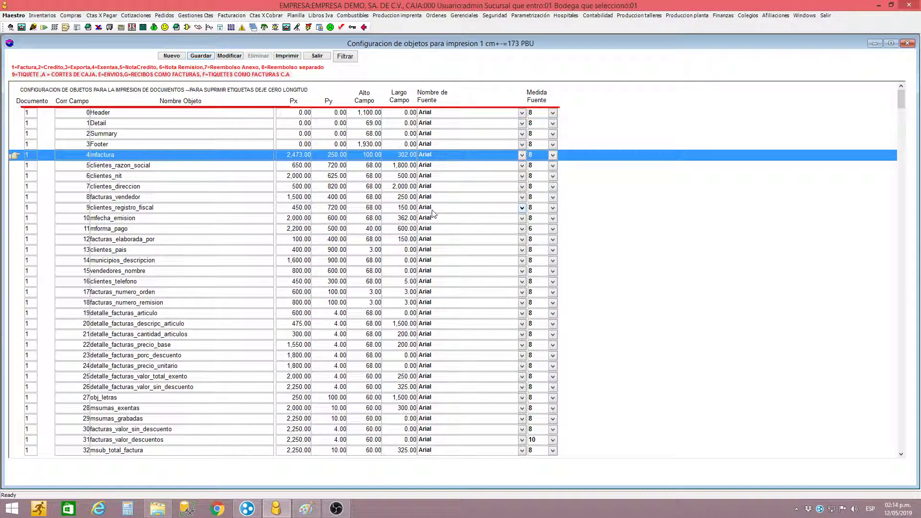
Step: Inspect the Alto Campo and Largo Campo values of mfactura and the Largo Campo value of clientes_razon_social
click(371, 156)
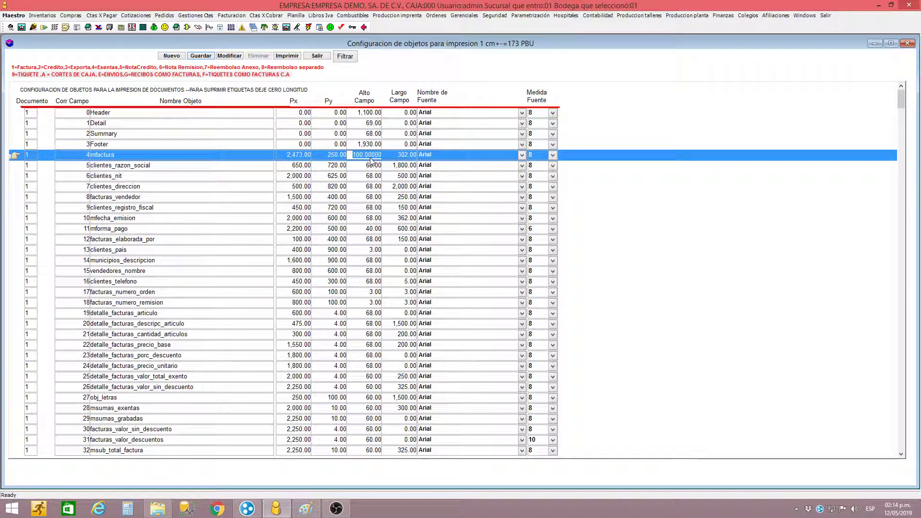
click(406, 155)
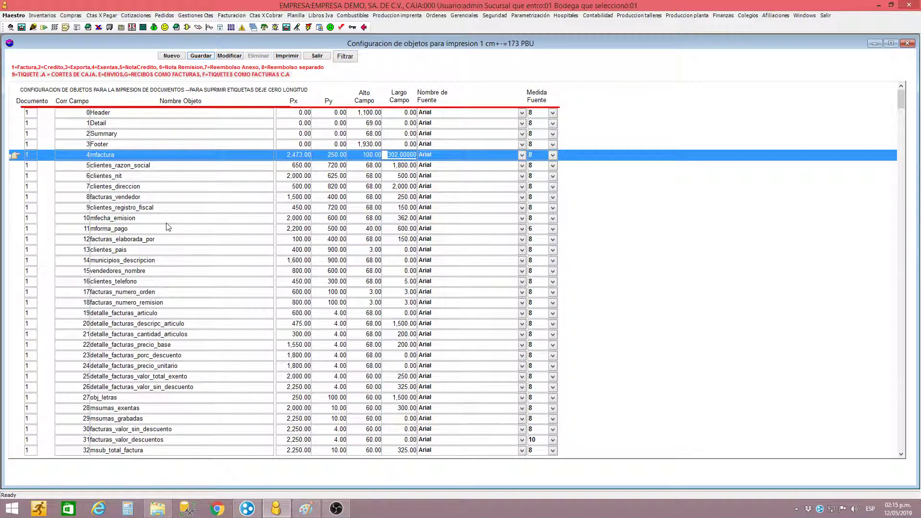
click(143, 166)
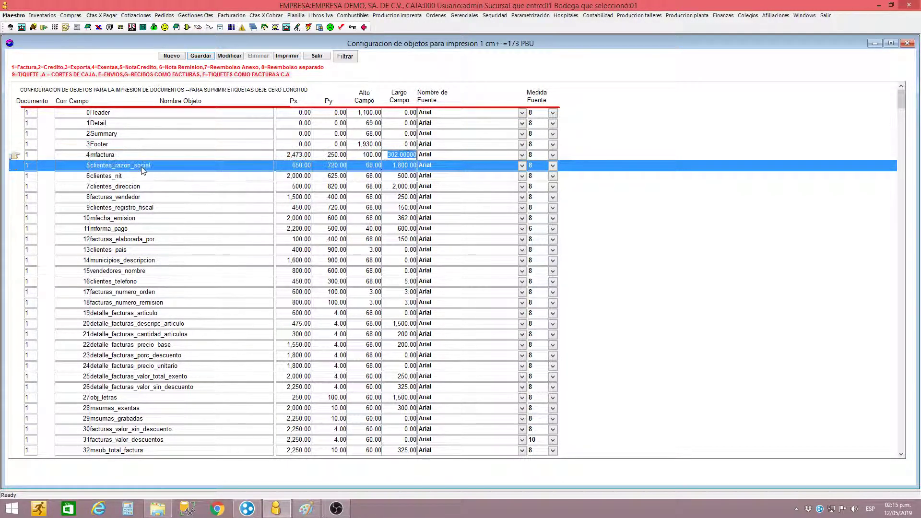
click(404, 166)
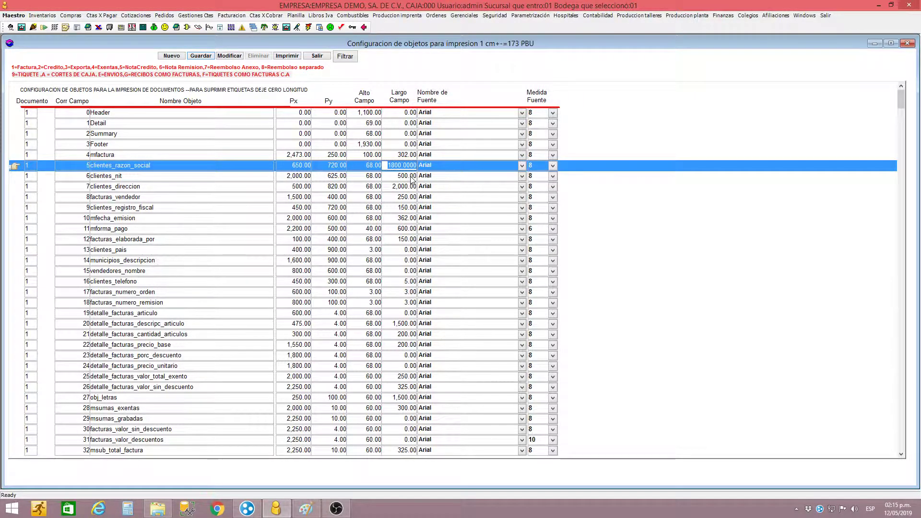
Step: Close the outdated invoice preview, then set the clientes_direccion object's Largo Campo to 1000 and save the records
click(164, 15)
click(214, 225)
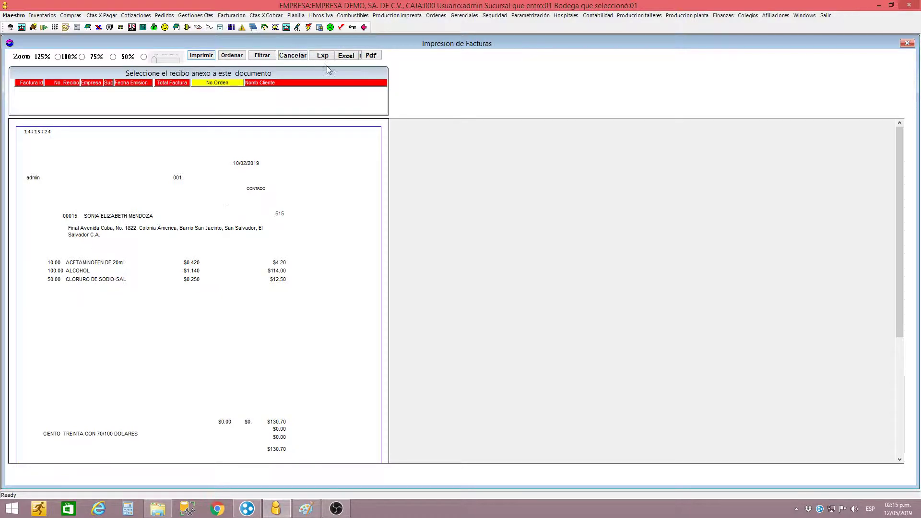
click(292, 55)
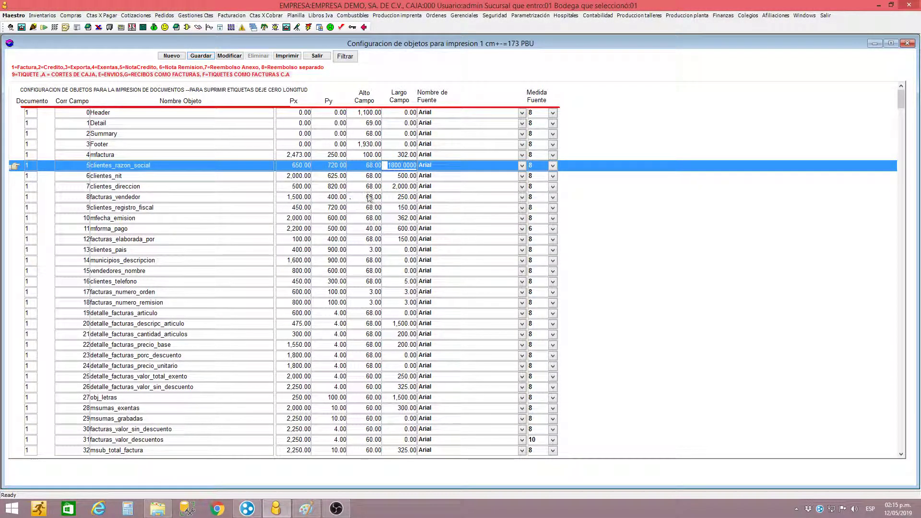
key(Down)
key(Down)
text(1,0)
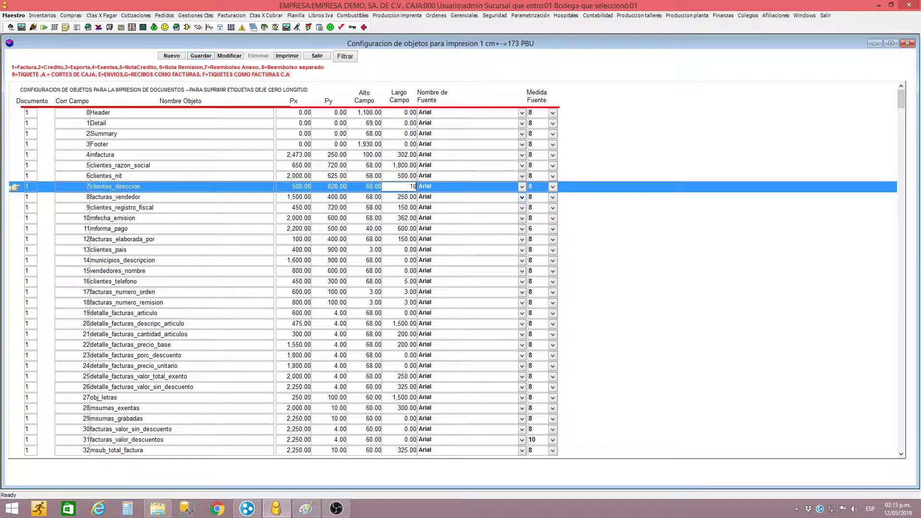
text(00)
click(201, 55)
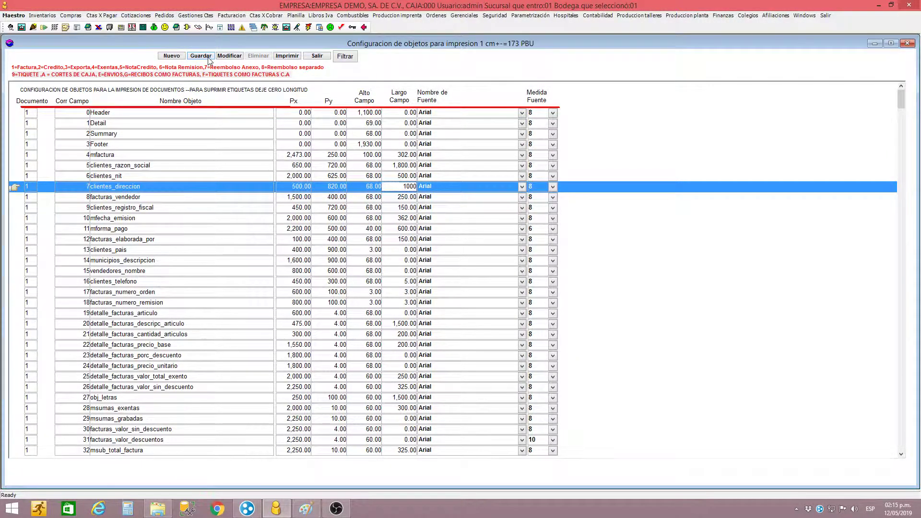
click(506, 290)
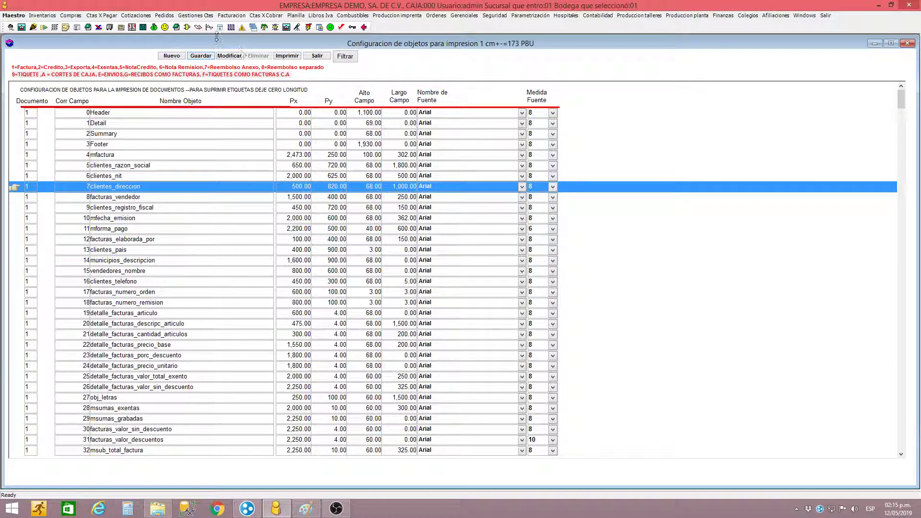
Step: Preview the 10/02/2019 invoice totalling 130.70 from the reprint query to check how the customer's address wraps
click(165, 16)
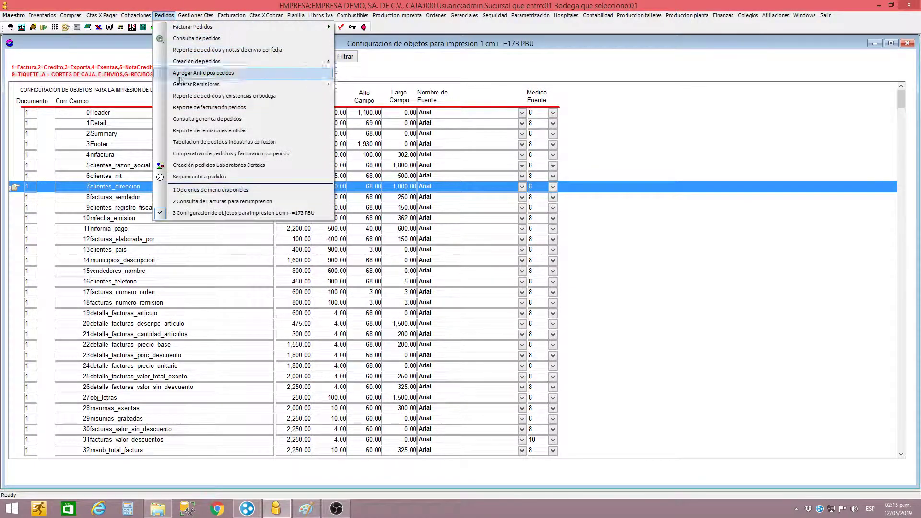
click(207, 202)
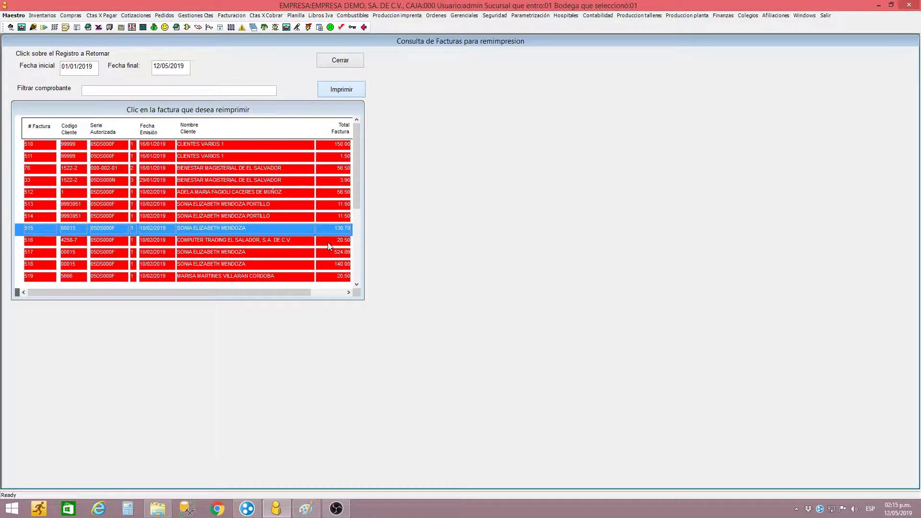
key(Return)
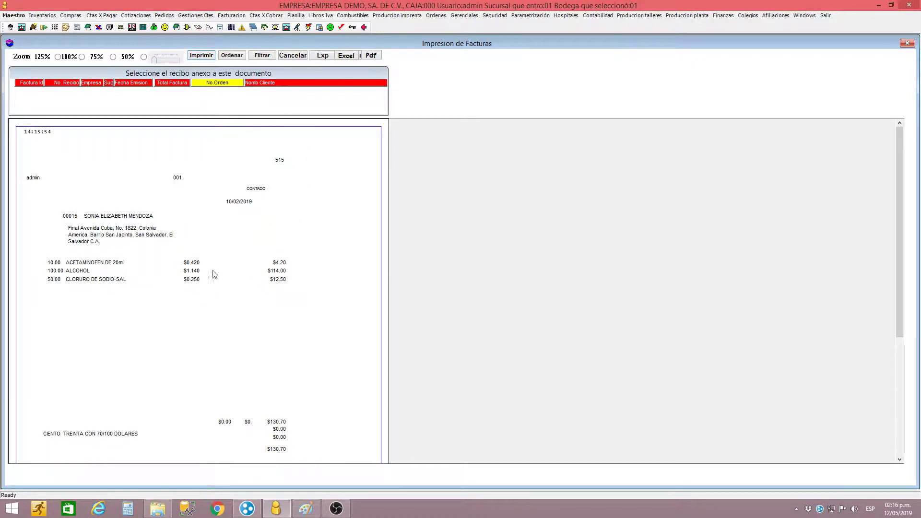
Step: Return to the print object configuration and examine the detail fields from detalle_facturas_articulo through detalle_facturas_porc_descuento
click(232, 15)
mouse_move(178, 15)
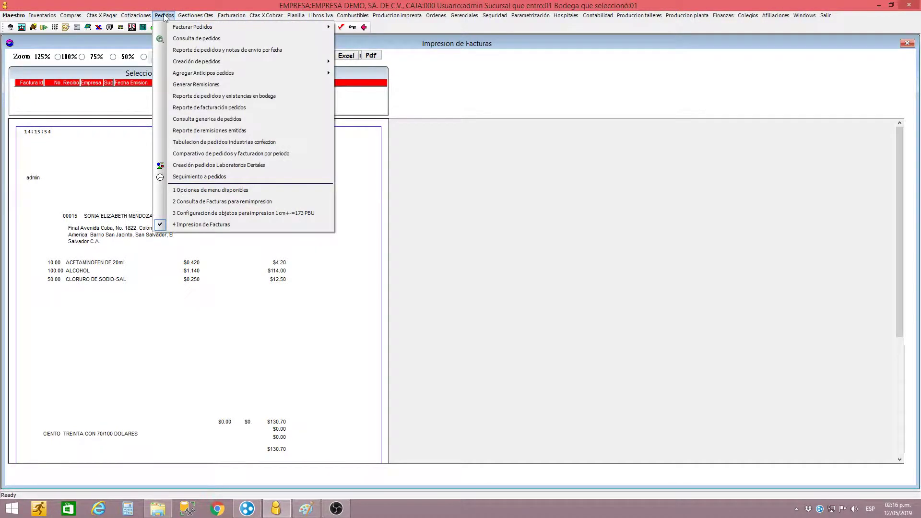
click(208, 216)
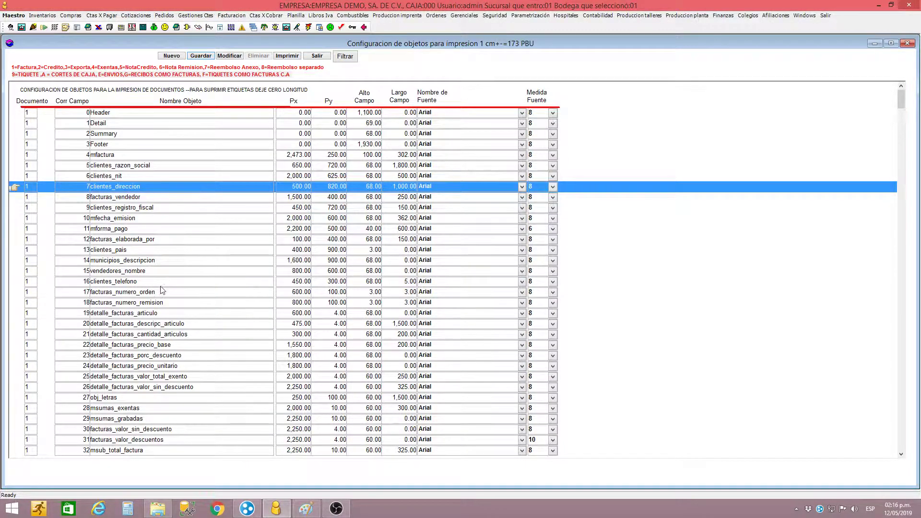
scroll(165, 298, down, 3)
click(151, 218)
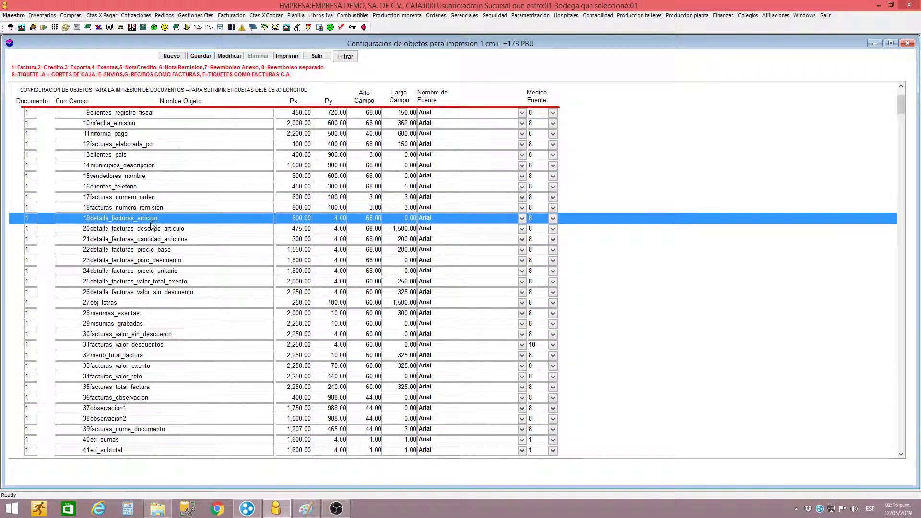
click(151, 229)
click(152, 239)
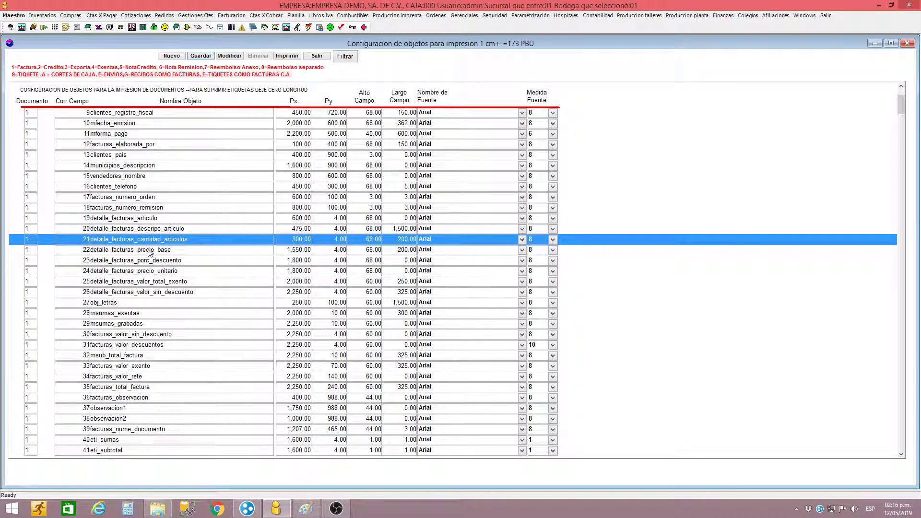
click(149, 250)
click(150, 261)
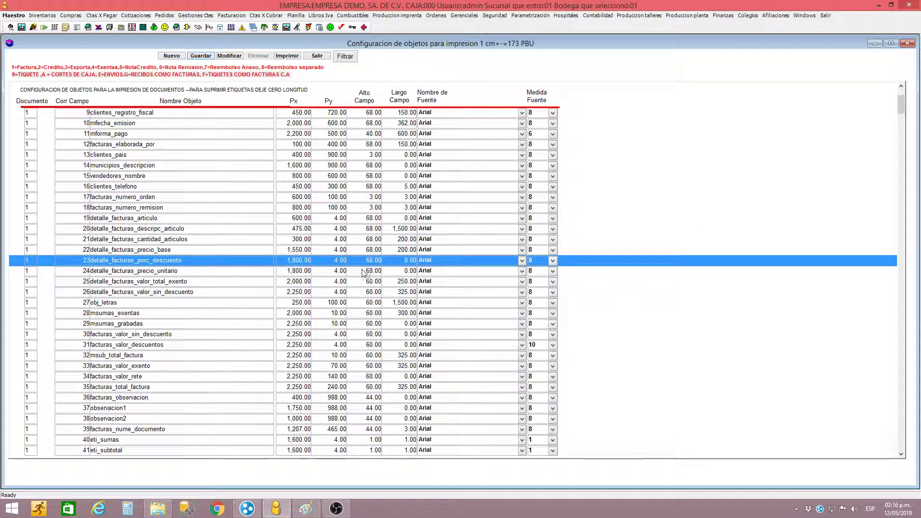
Step: Examine the position and height values of the detail fields from detalle_facturas_descripc_articulo through detalle_facturas_porc_descuento
click(184, 240)
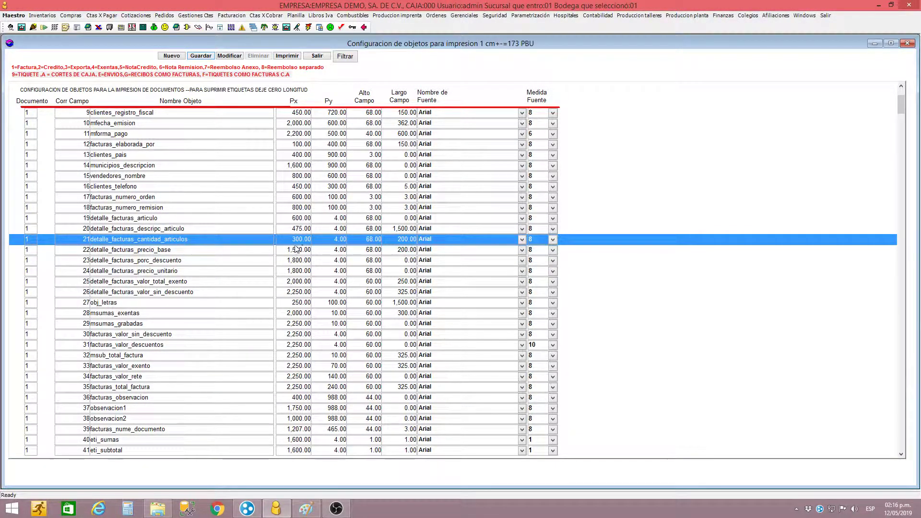
key(BackSpace)
text(s)
click(373, 238)
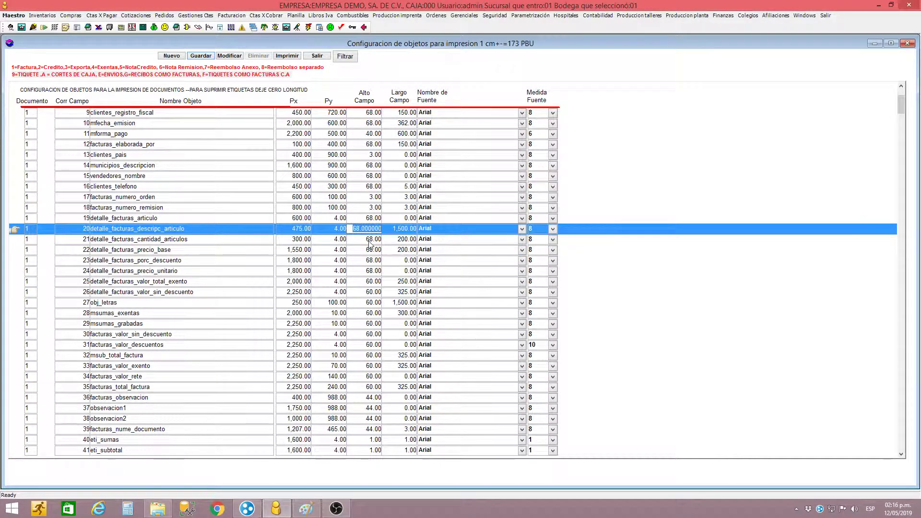
click(340, 239)
click(301, 250)
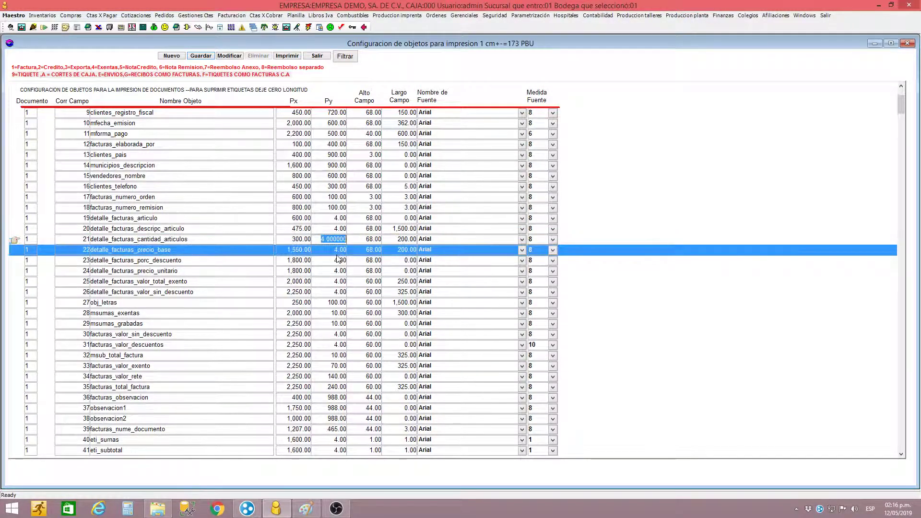
click(293, 260)
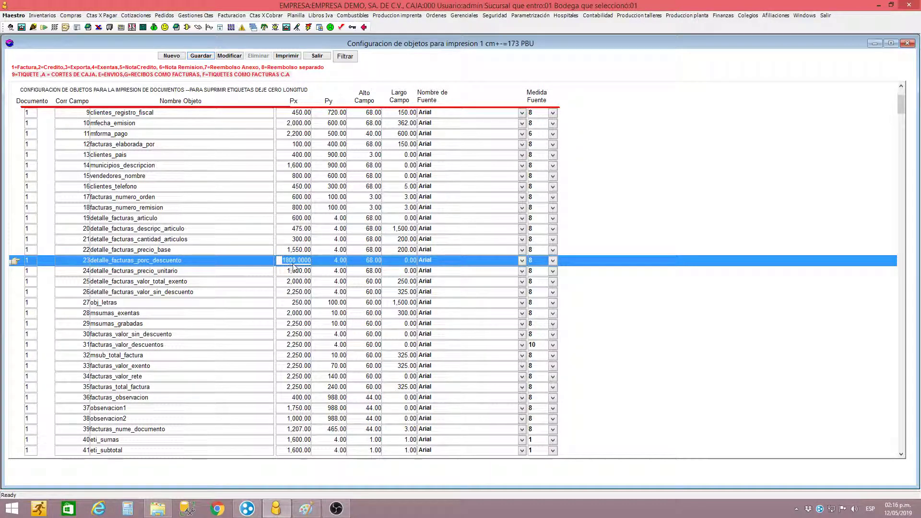
Step: Check the Largo Campo values of detalle_facturas_porc_descuento and detalle_facturas_precio_unitario that control whether they are printed
click(402, 260)
text(0)
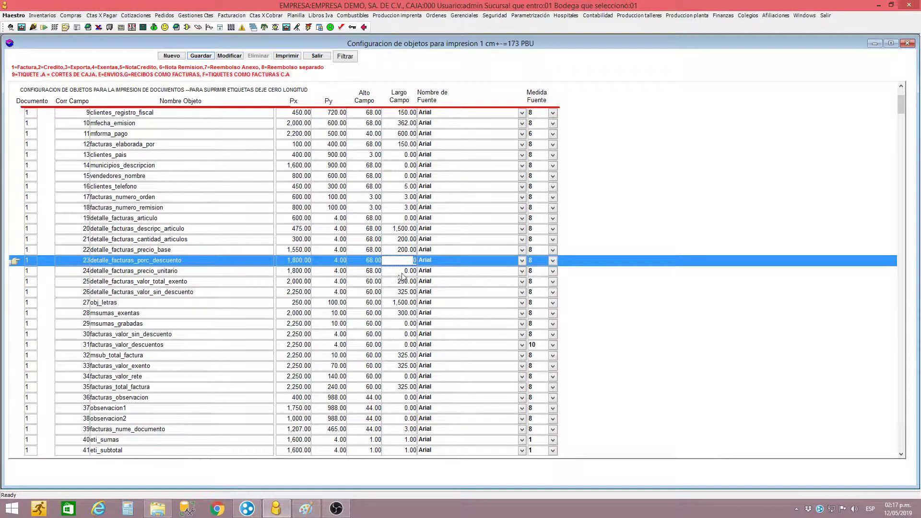
click(405, 272)
click(408, 262)
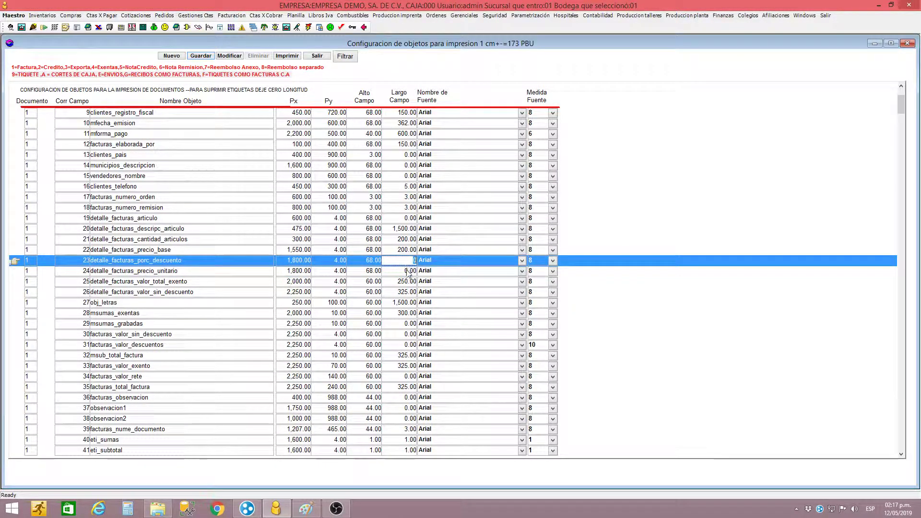
click(408, 273)
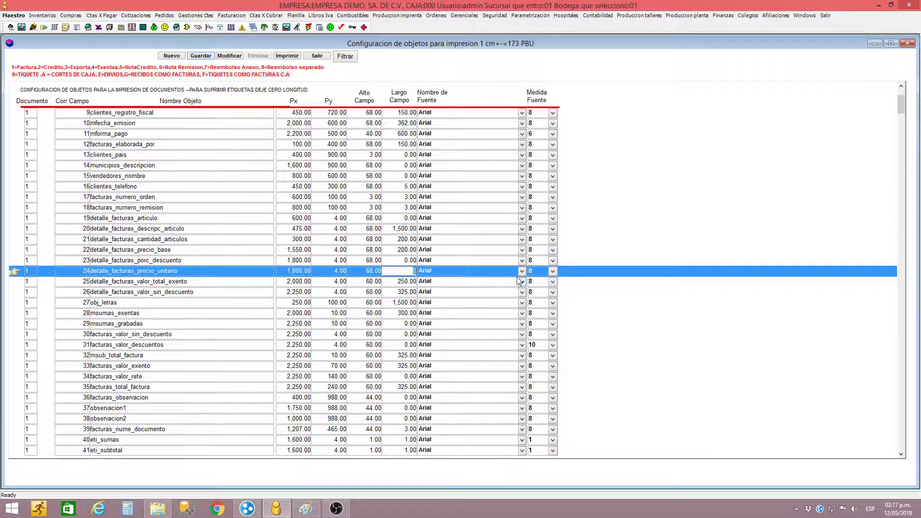
click(524, 272)
click(413, 279)
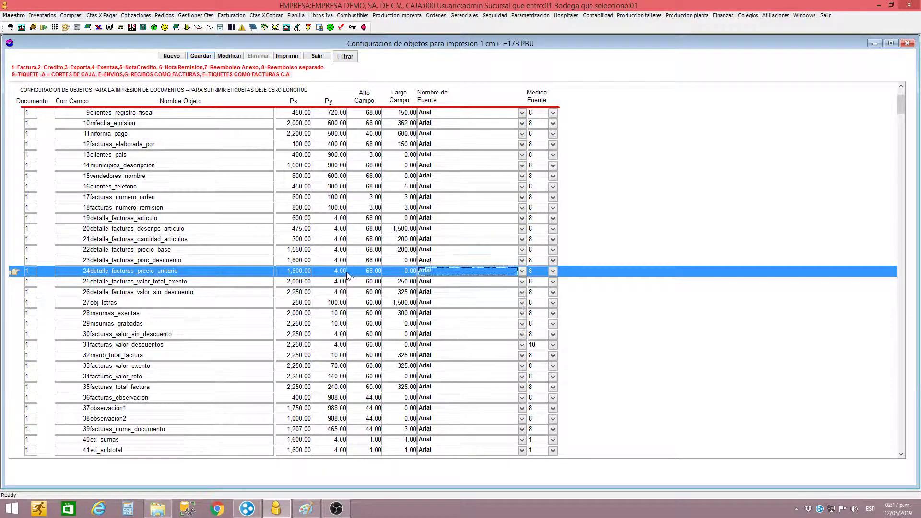
Step: Look through the invoice total objects from facturas_valor_sin_descuento to mtotal_articulo_nosujeto
scroll(321, 285, down, 2)
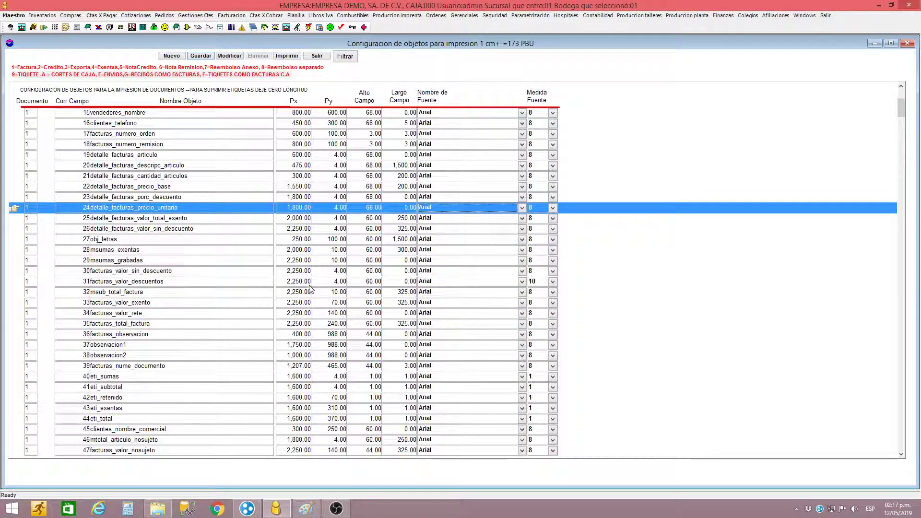
click(160, 271)
scroll(163, 262, down, 3)
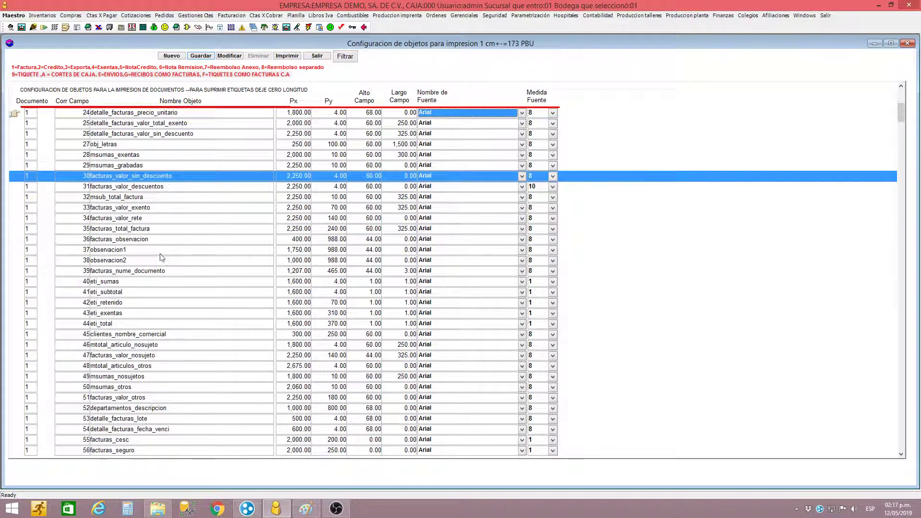
click(140, 198)
click(136, 229)
scroll(150, 272, down, 2)
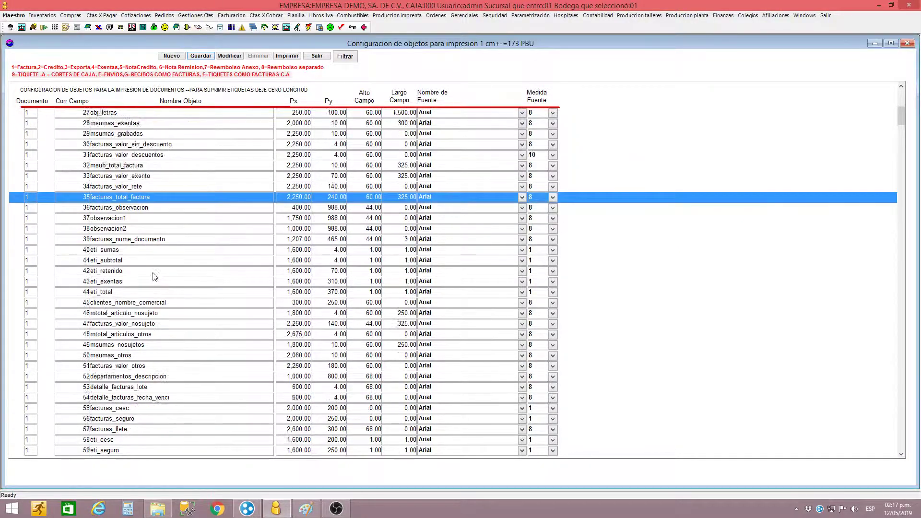
click(136, 240)
click(143, 282)
scroll(148, 309, down, 2)
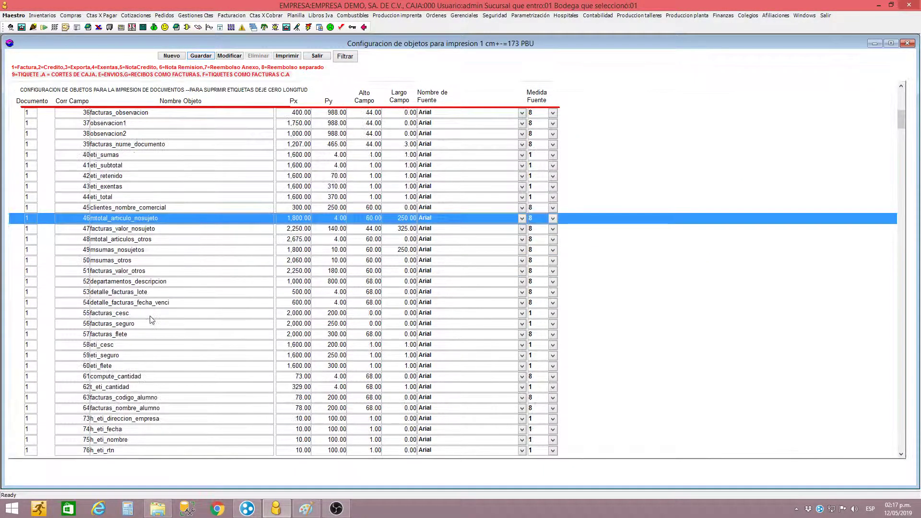
Step: Inspect the Largo Campo of facturas_valor_otros and the Alto and Largo Campo of the labels eti_cesc, eti_seguro and eti_flete
click(407, 275)
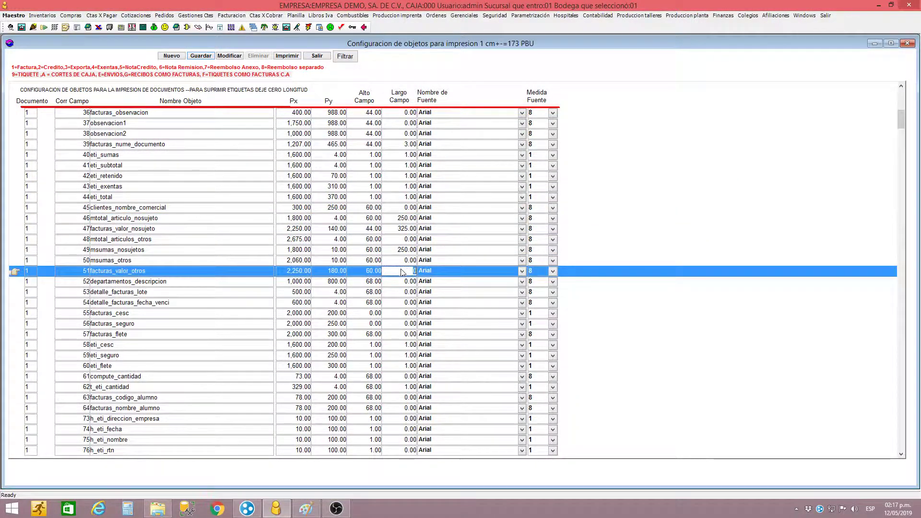
scroll(380, 308, down, 2)
click(374, 282)
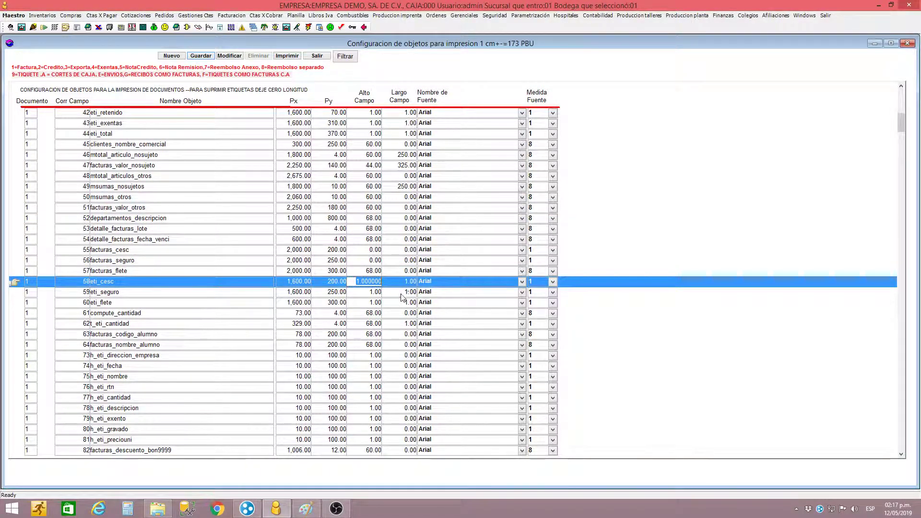
click(406, 290)
click(371, 283)
click(369, 296)
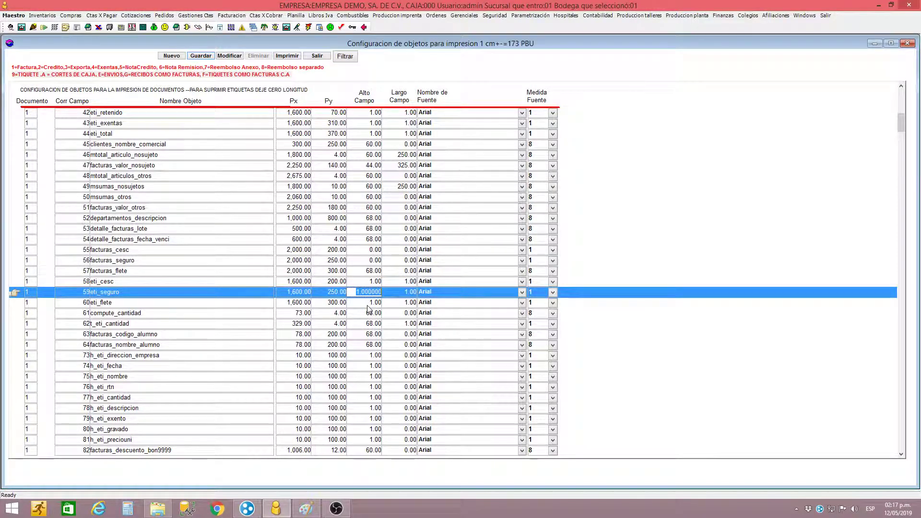
click(367, 306)
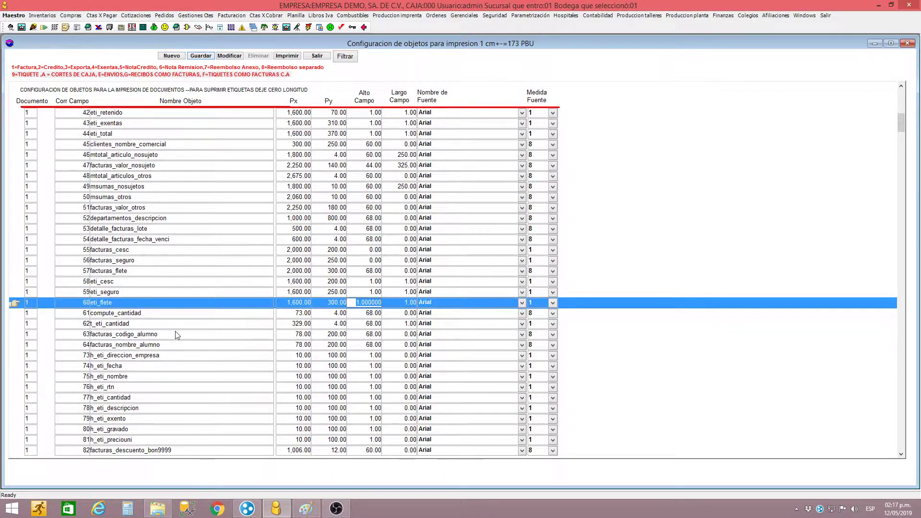
Step: Review the remaining document 1 objects, including h_eti_rtn and facturas_valor_exento, and return to the start of the object list
scroll(176, 332, down, 3)
click(148, 293)
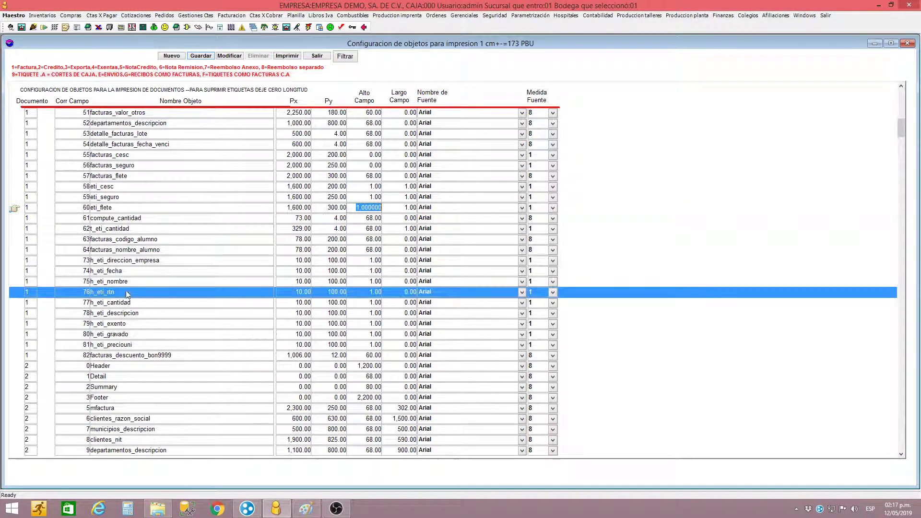
scroll(154, 310, up, 3)
scroll(154, 310, up, 6)
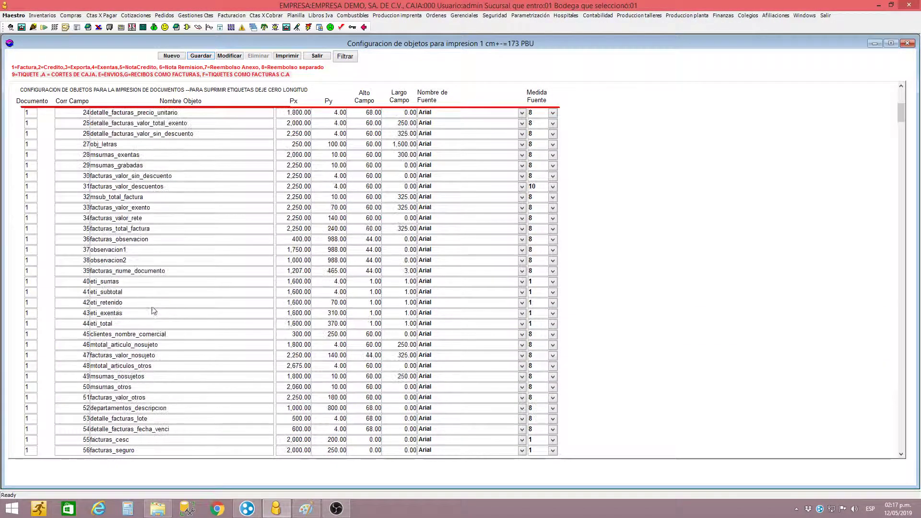
click(217, 207)
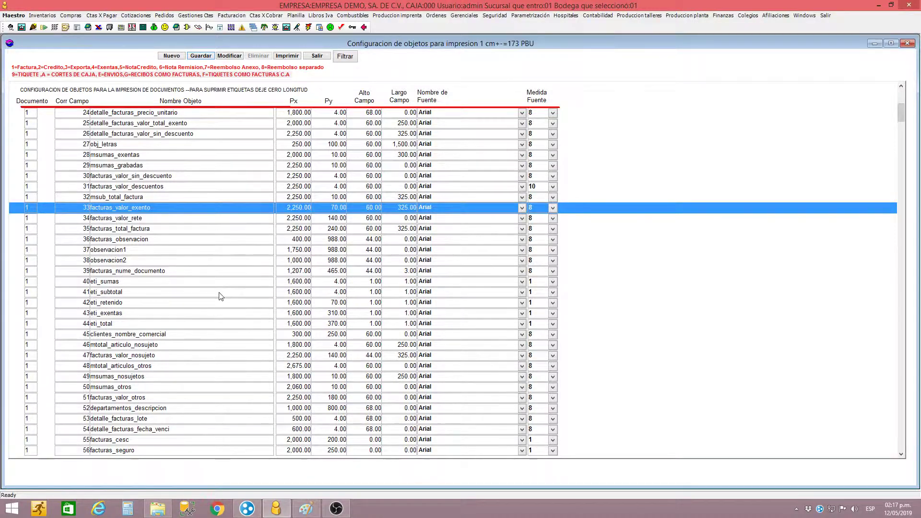
scroll(221, 296, up, 6)
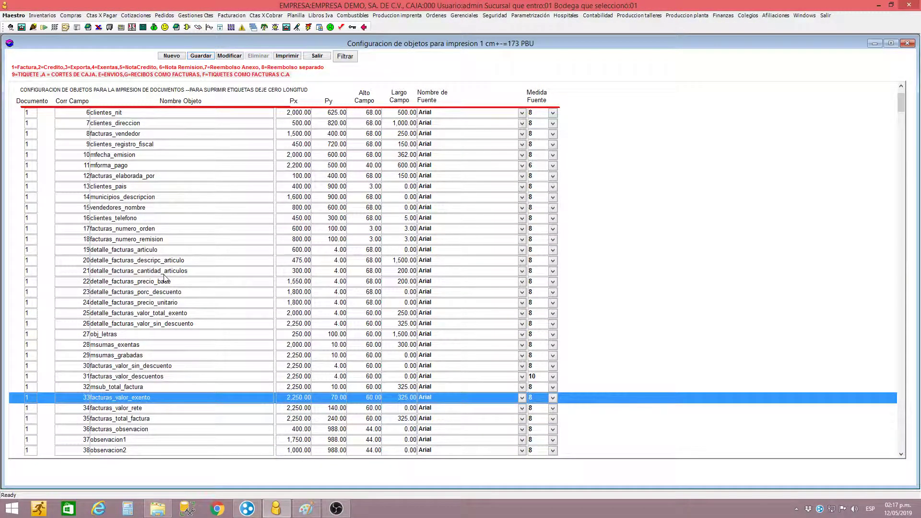
scroll(164, 278, up, 2)
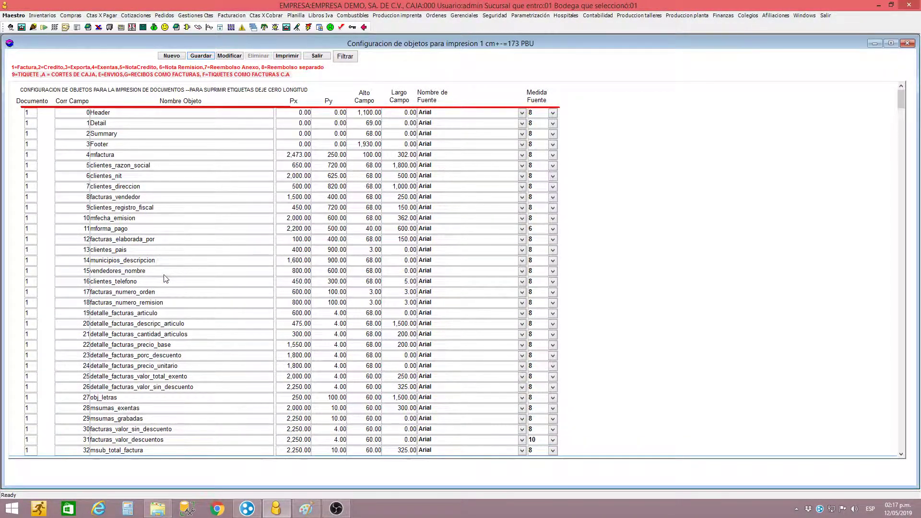
scroll(164, 277, down, 3)
scroll(165, 274, up, 3)
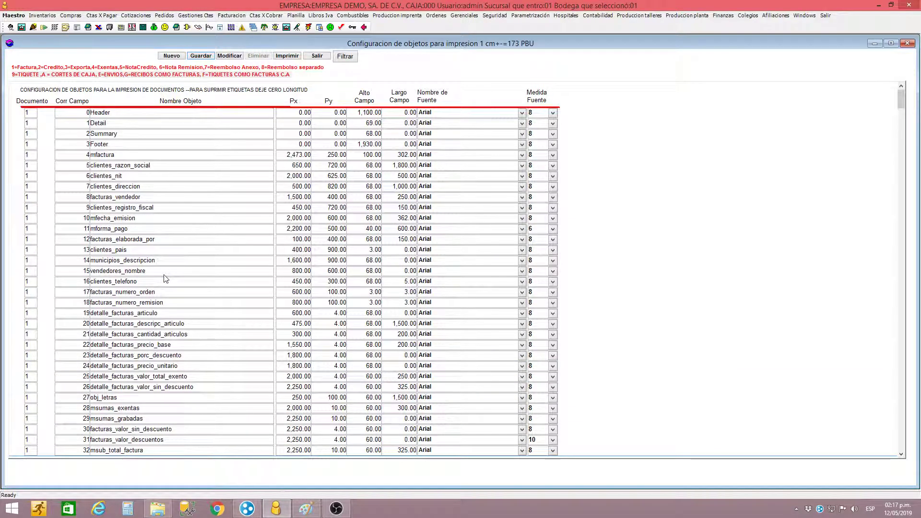
Step: Examine the Px, Py, Alto Campo and Largo Campo values of detalle_facturas_descripc_articulo
click(169, 224)
scroll(179, 271, down, 3)
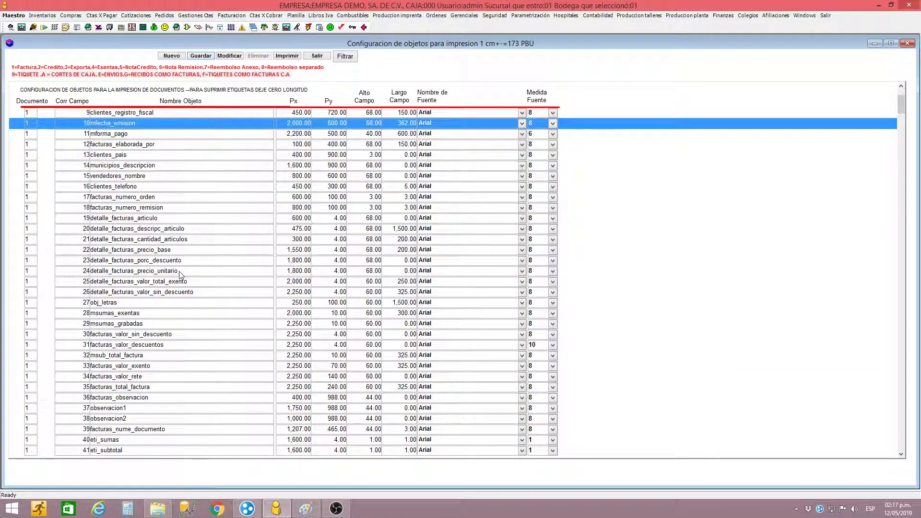
scroll(306, 228, up, 3)
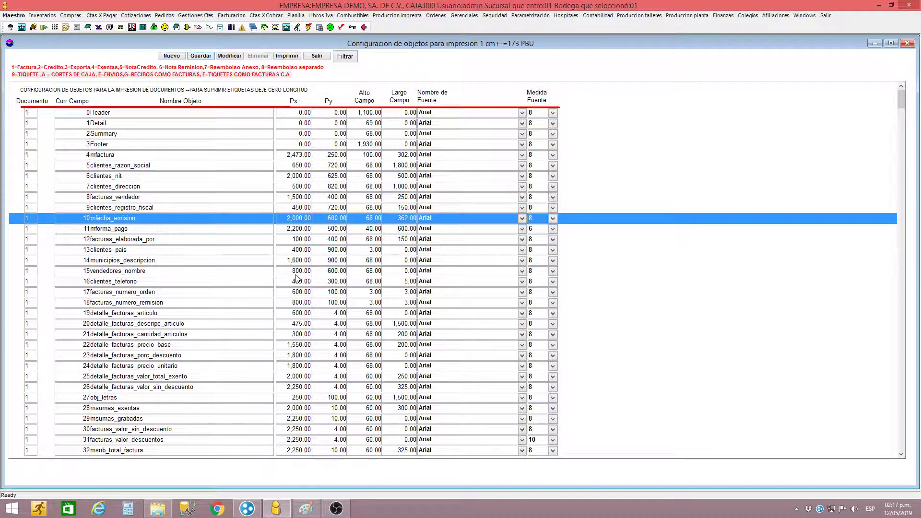
scroll(296, 278, down, 2)
click(245, 271)
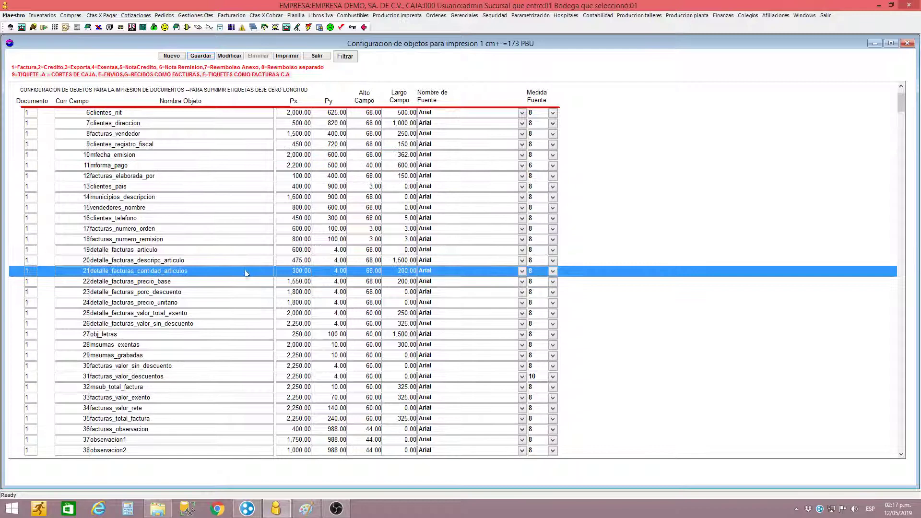
click(339, 263)
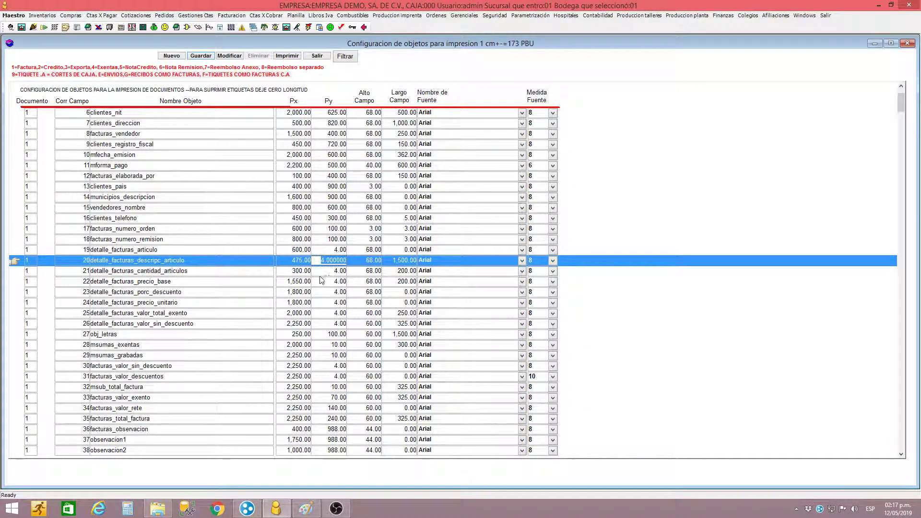
key(shift+Tab)
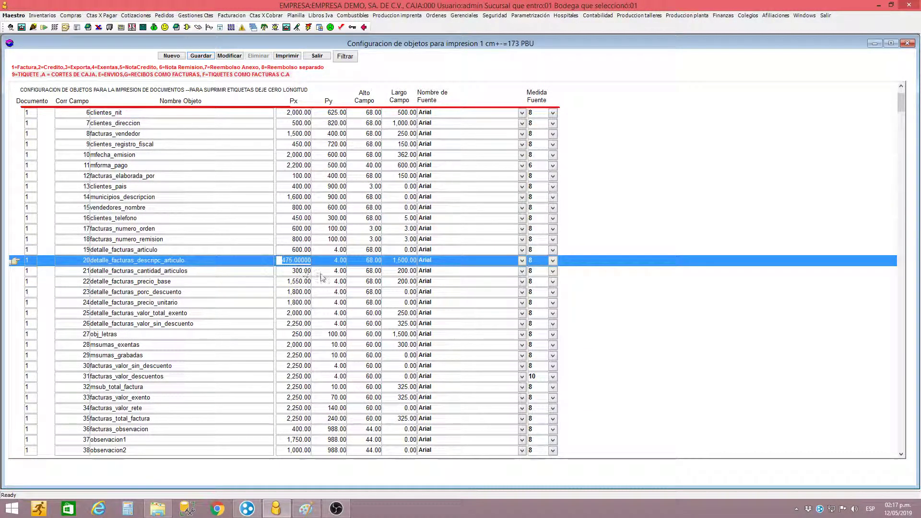
click(369, 262)
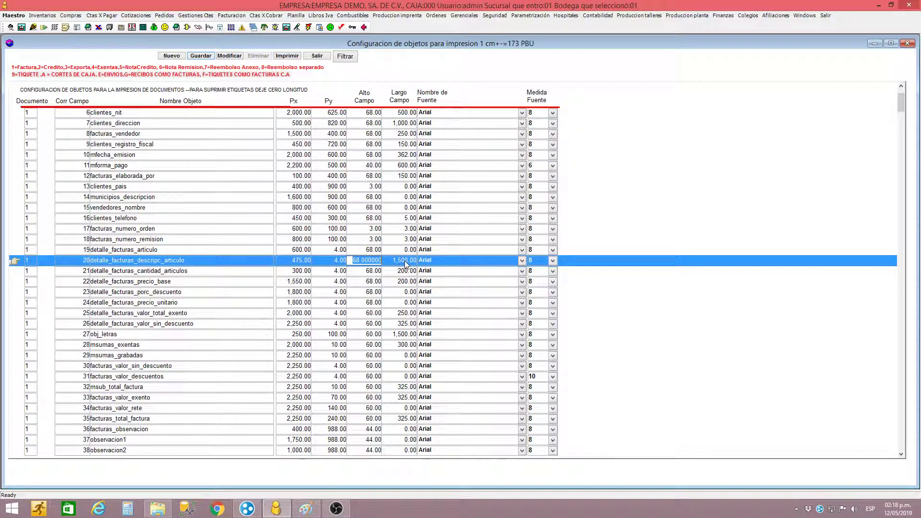
click(406, 263)
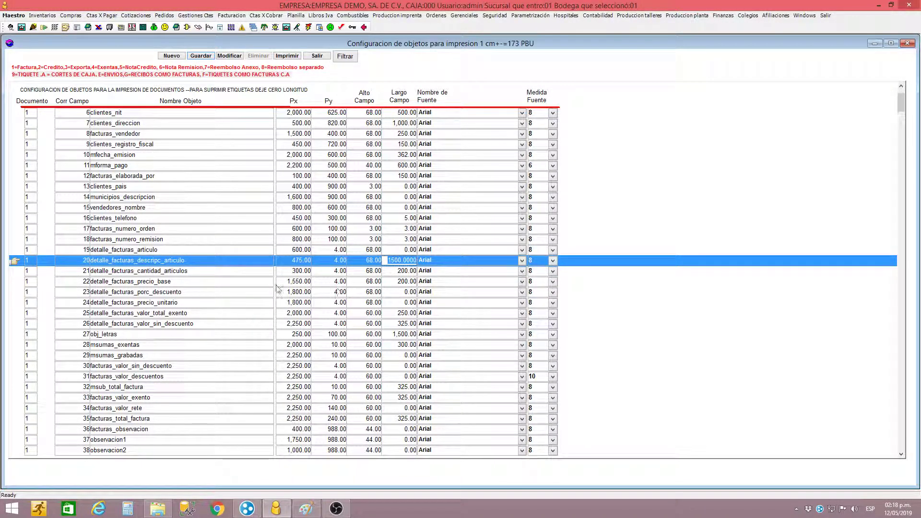
click(225, 273)
Step: Look over the objects of documents 1 and 2, including facturas_valor_nosujeto and mtotal_articulo_nosujeto
scroll(270, 271, down, 2)
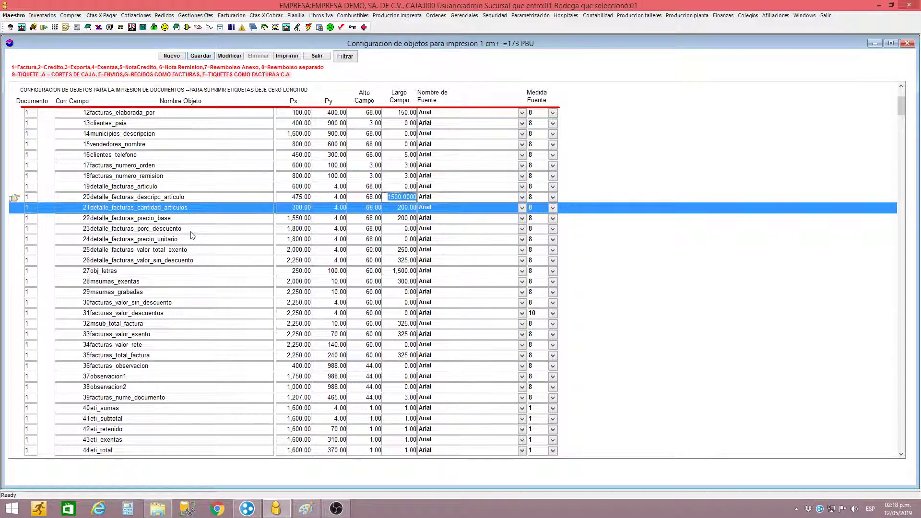
scroll(192, 235, down, 7)
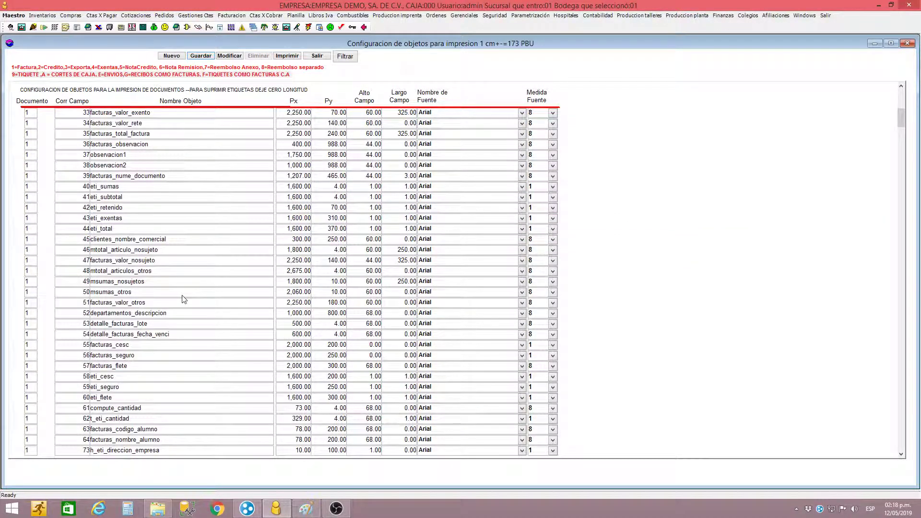
scroll(187, 312, down, 10)
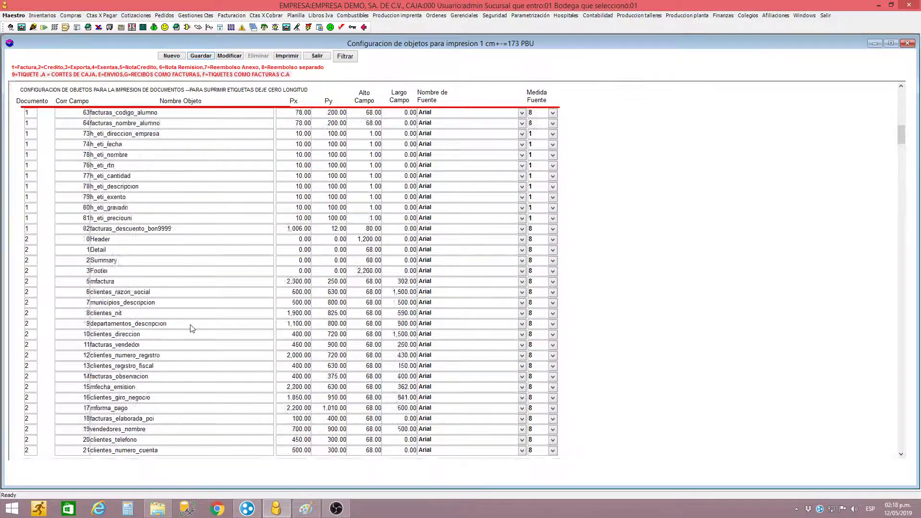
scroll(191, 326, up, 9)
click(148, 229)
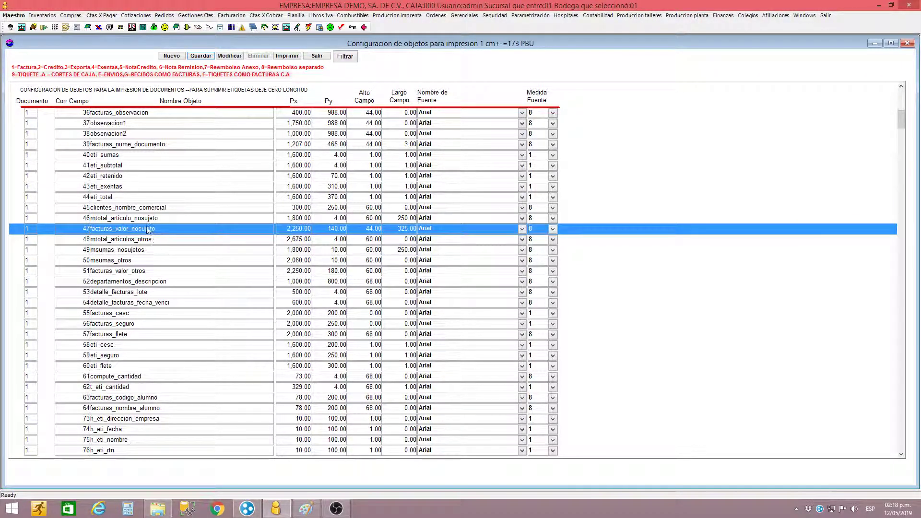
click(146, 218)
scroll(144, 223, up, 5)
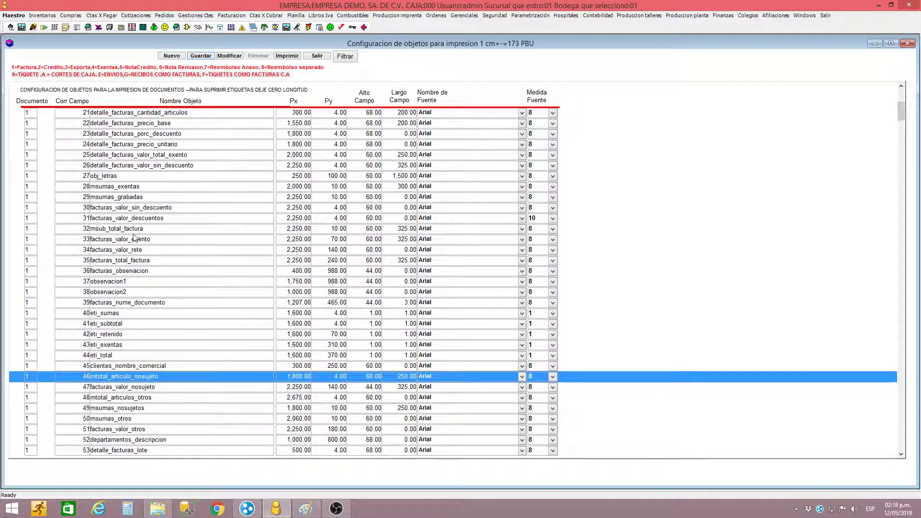
Step: Go over the footer objects one by one from msub_total_factura through facturas_observacion
click(131, 229)
click(128, 239)
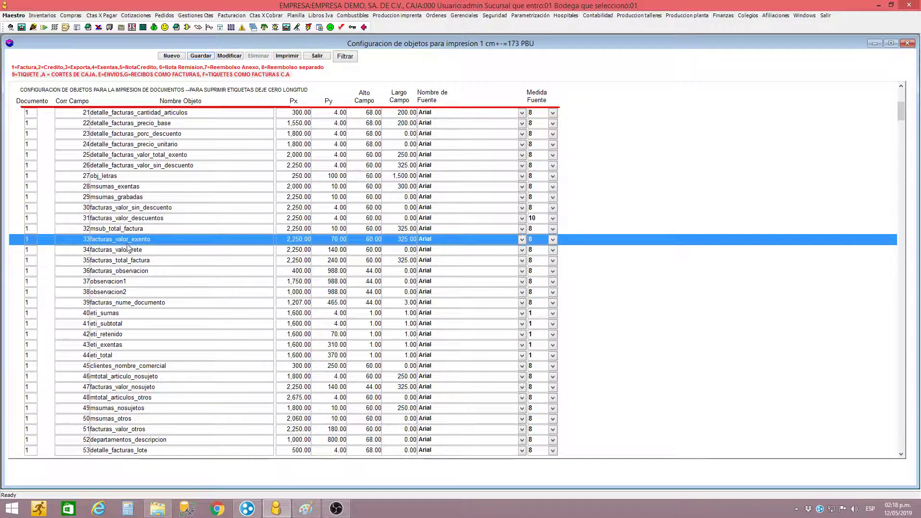
click(127, 249)
click(127, 260)
click(126, 272)
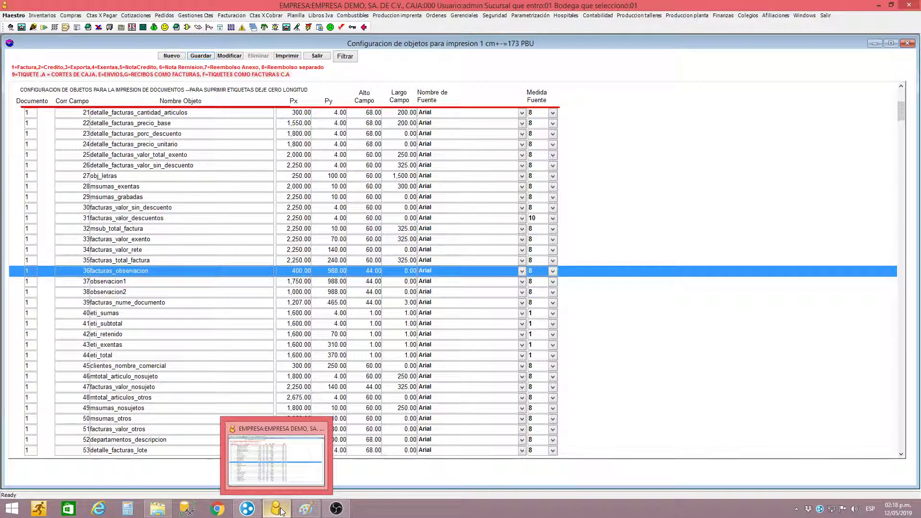
Step: Switch to Paint and review the header, detail and footer sections of the MODELO_FACTURA.png invoice model
click(306, 508)
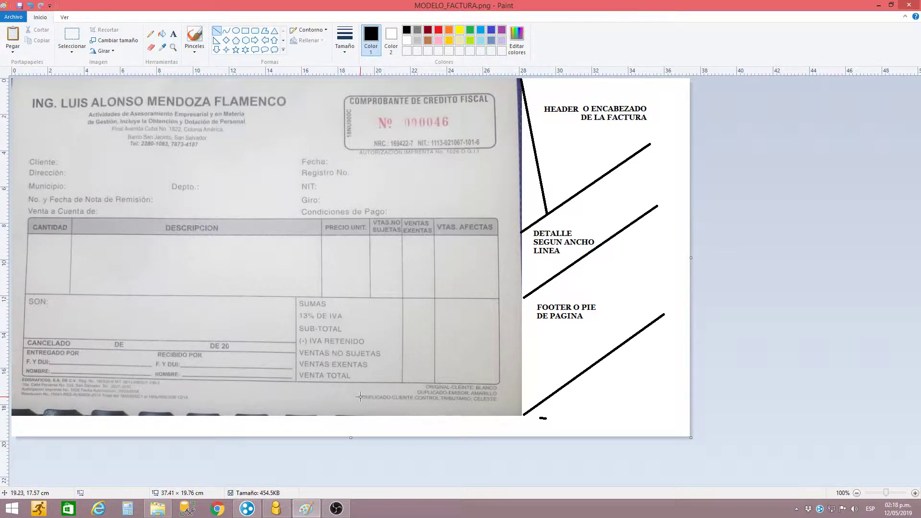
click(337, 509)
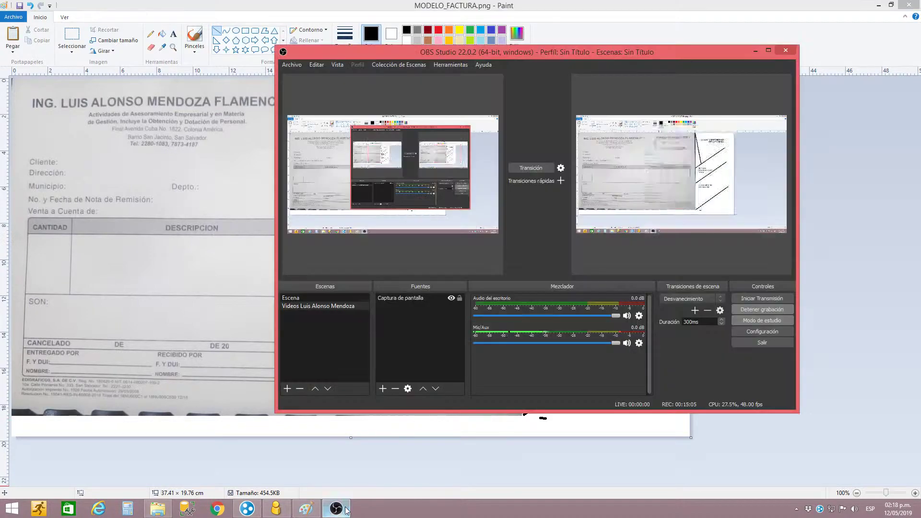